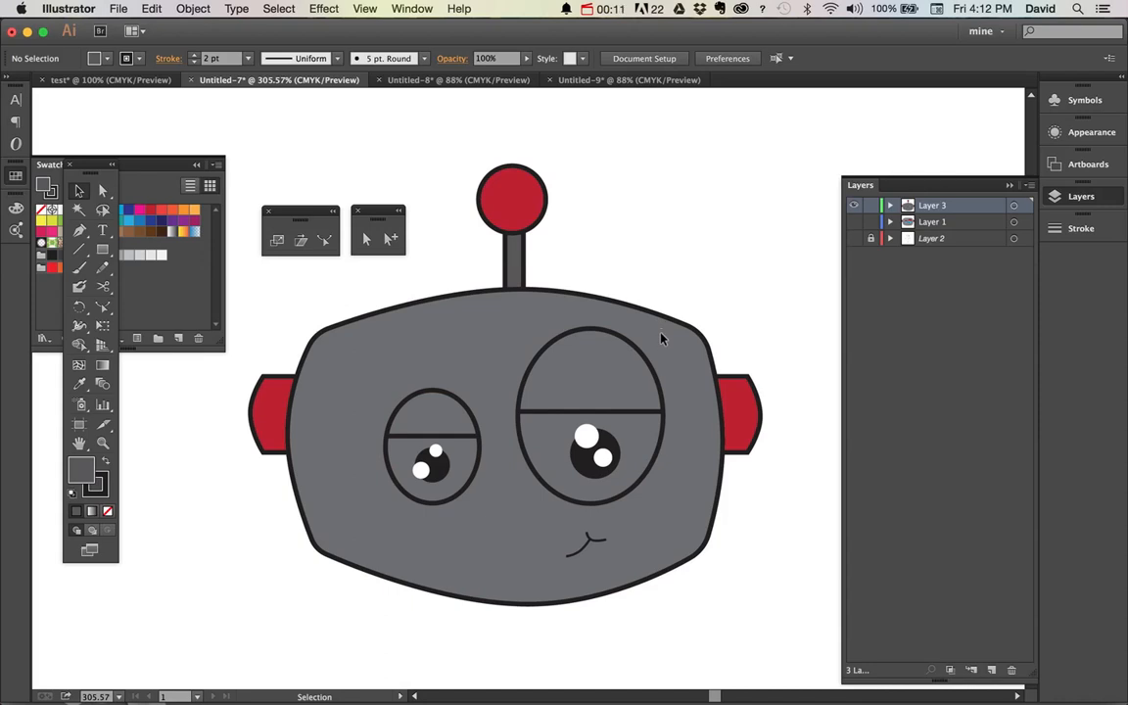
Undo the last change and fill the upper half of the larger eye with cyan using the Shape Builder
{"action": "key", "text": "super+z"}
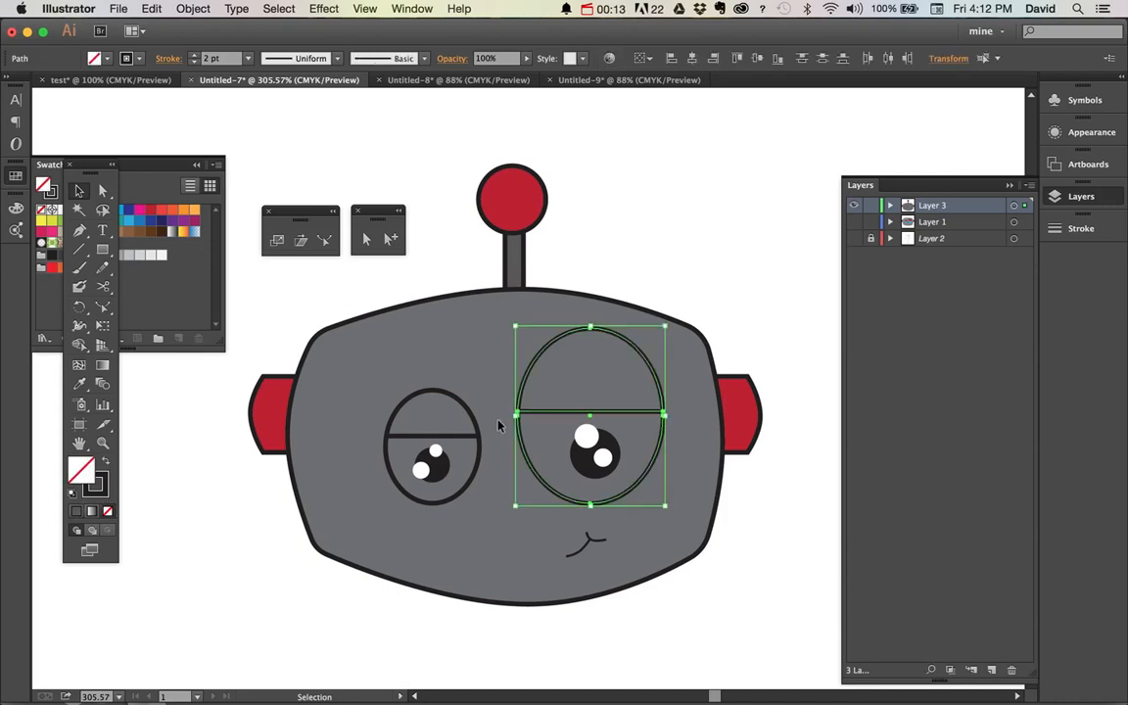
{"action": "left_click", "coordinate": [79, 346]}
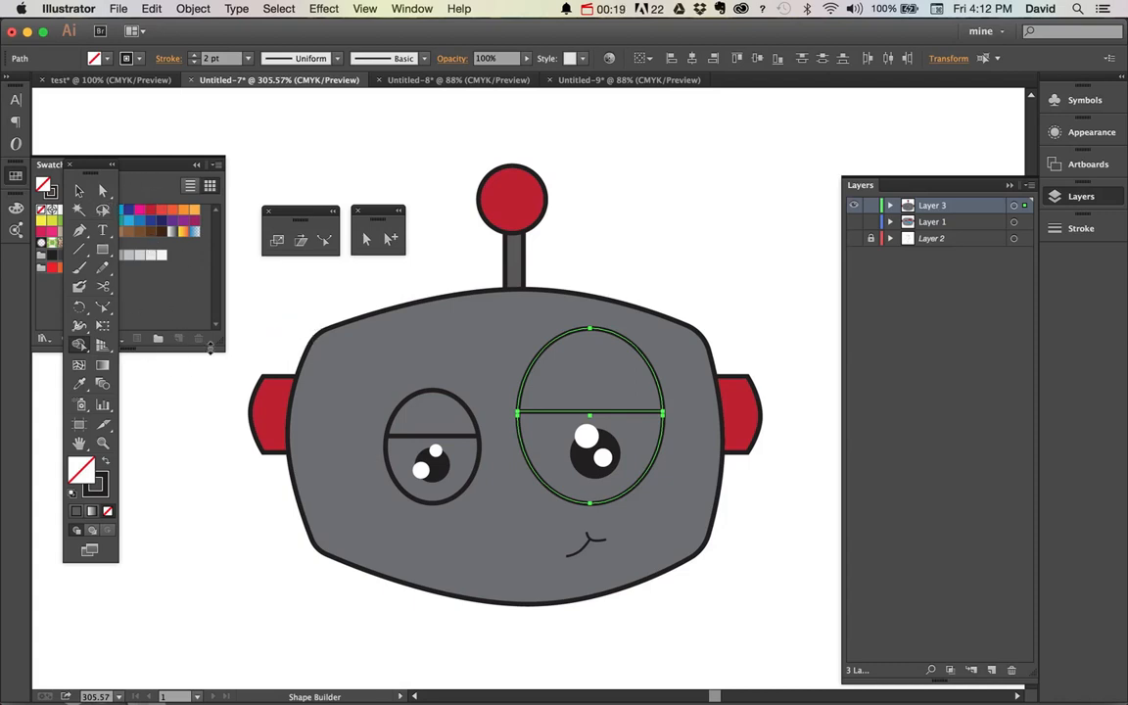
{"action": "key", "text": "Right"}
{"action": "key", "text": "Right"}
{"action": "key", "text": "Right"}
{"action": "key", "text": "Right"}
{"action": "key", "text": "Right"}
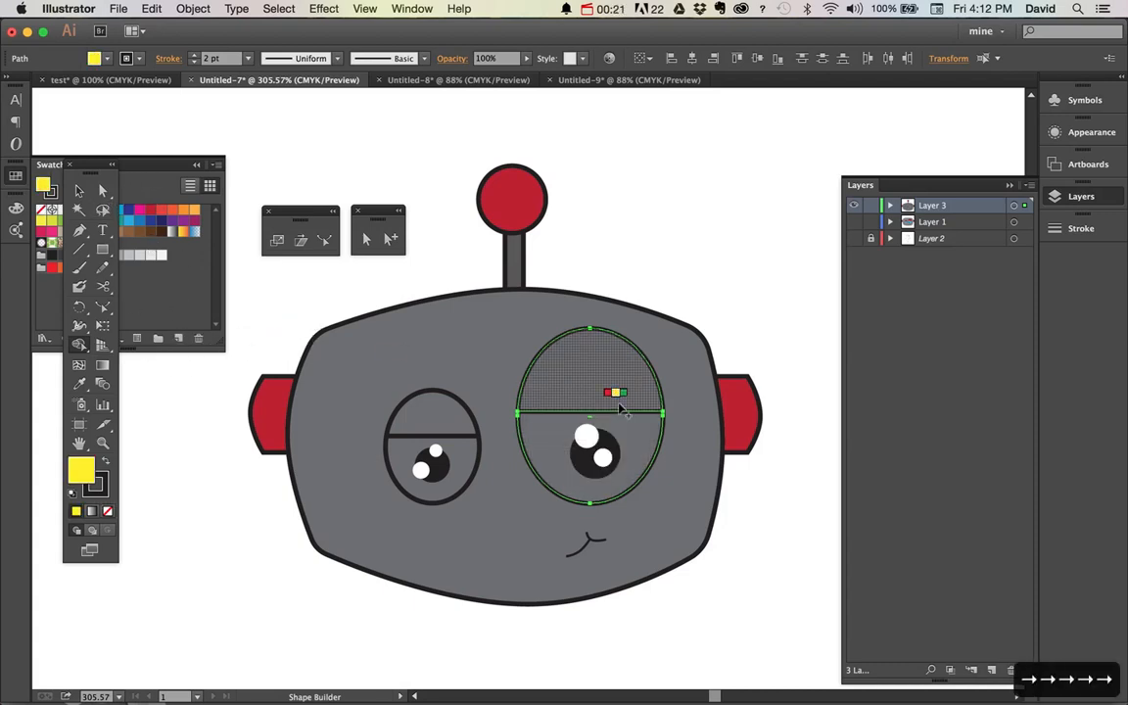
{"action": "key", "text": "Right"}
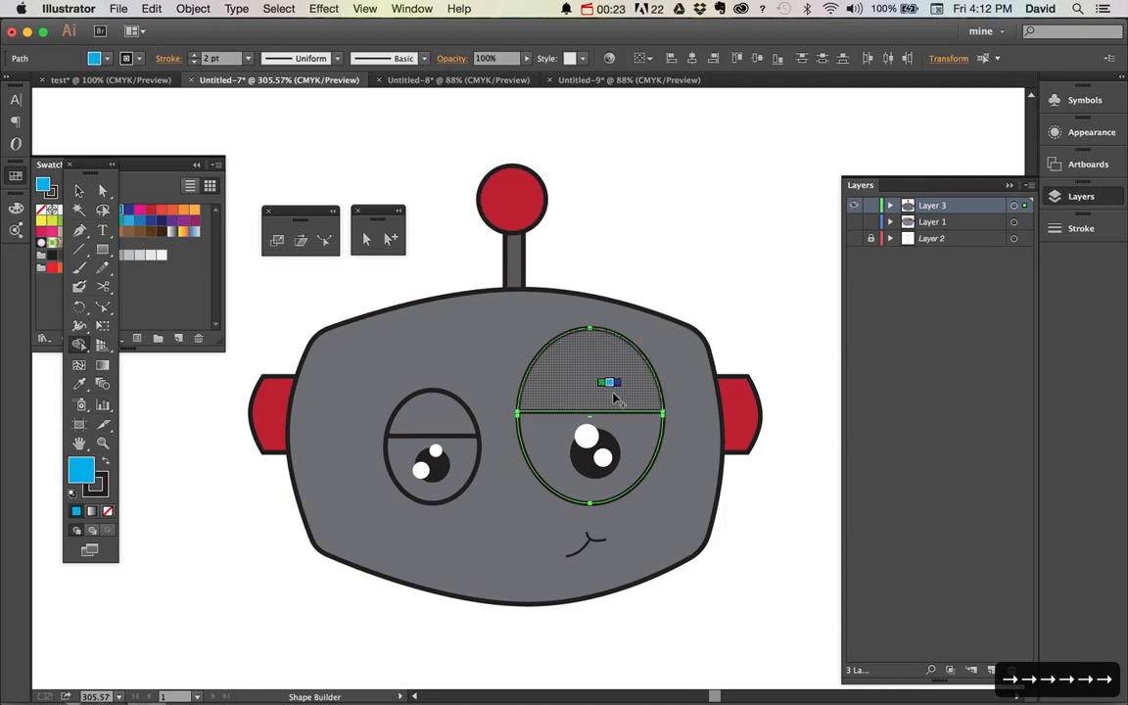
{"action": "left_click", "coordinate": [614, 397]}
Refill the larger eye's upper half with magenta using the Shape Builder
{"action": "key", "text": "Right"}
{"action": "key", "text": "Right"}
{"action": "key", "text": "Right"}
{"action": "key", "text": "Right"}
{"action": "key", "text": "Right"}
{"action": "key", "text": "Right"}
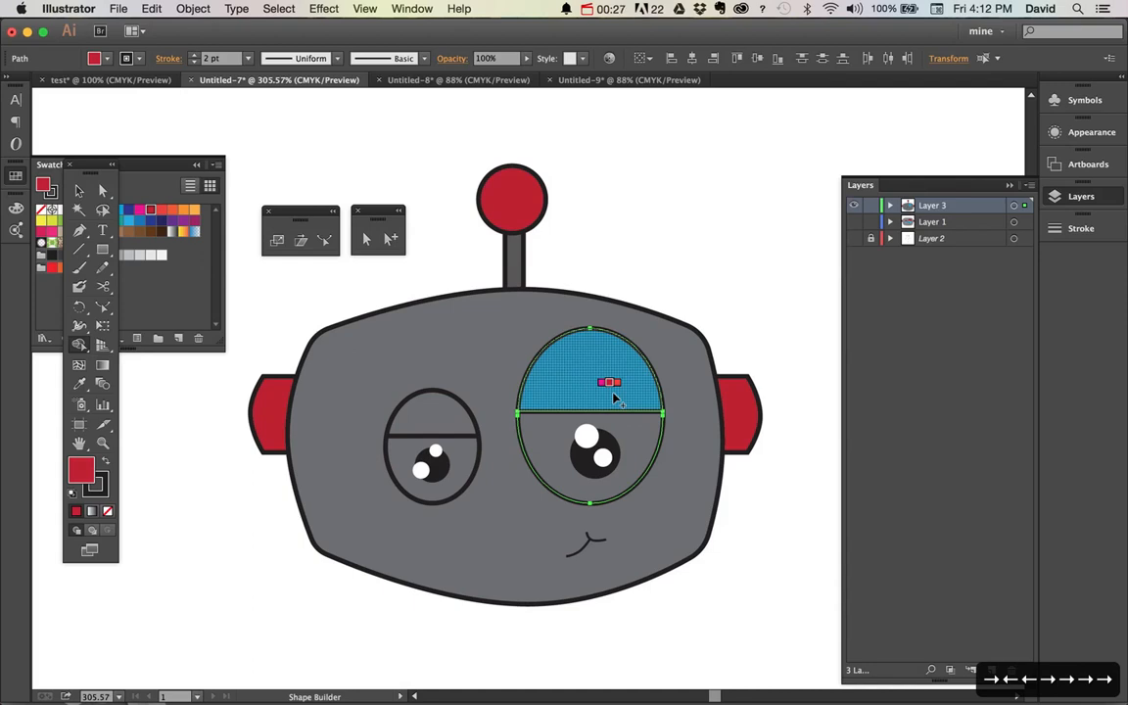
{"action": "key", "text": "Left"}
{"action": "left_click", "coordinate": [614, 397]}
Fill the lower half of the larger eye with cyan using the Shape Builder and deselect the artwork
{"action": "key", "text": "Right"}
{"action": "key", "text": "Right"}
{"action": "key", "text": "Right"}
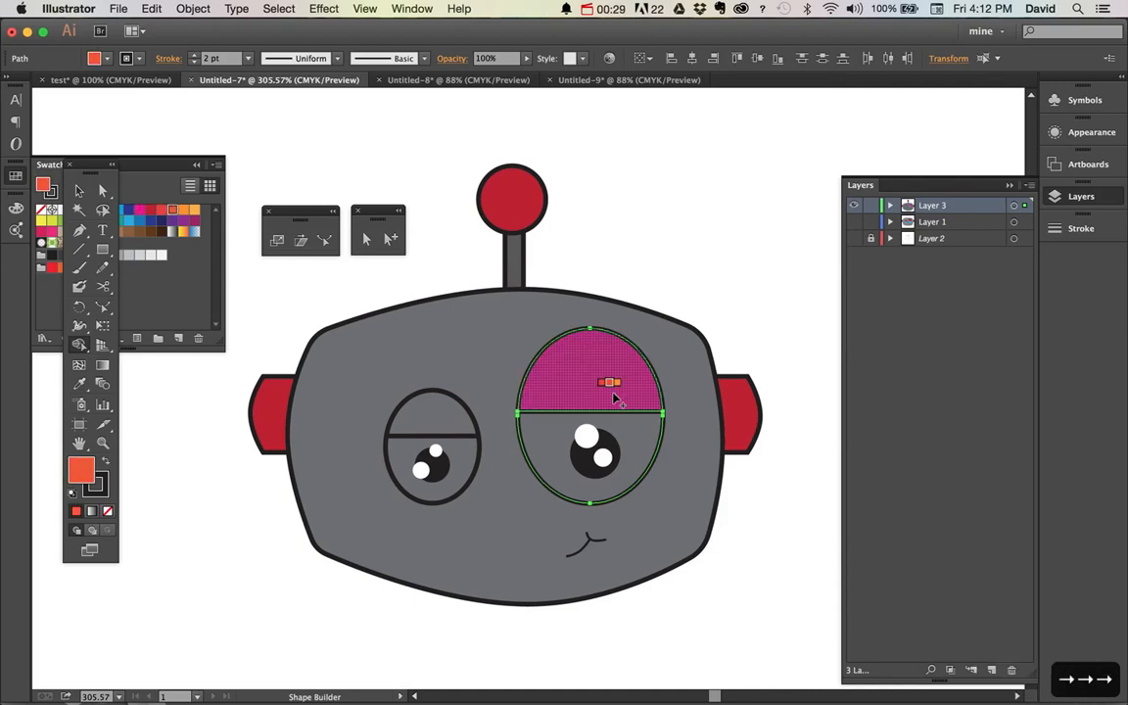
{"action": "key", "text": "Right"}
{"action": "key", "text": "Right"}
{"action": "key", "text": "Left"}
{"action": "key", "text": "Left"}
{"action": "key", "text": "Left"}
{"action": "key", "text": "Left"}
{"action": "key", "text": "Left"}
{"action": "key", "text": "Left"}
{"action": "key", "text": "Left"}
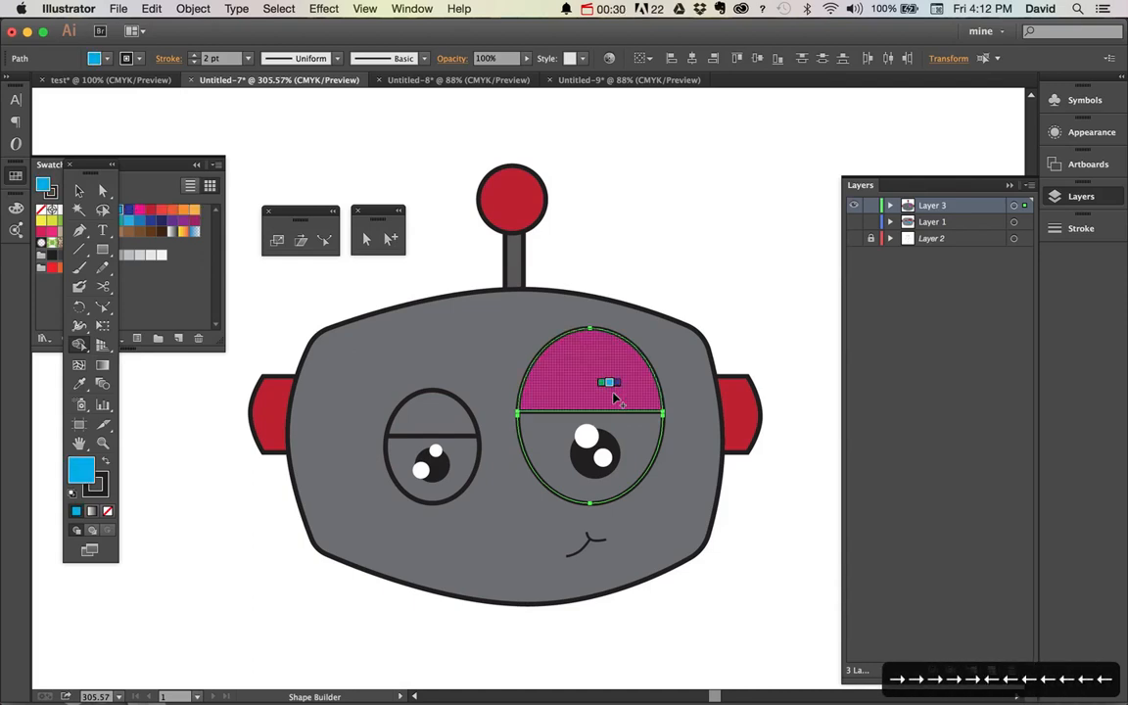
{"action": "left_click", "coordinate": [627, 451]}
{"action": "key", "text": "super"}
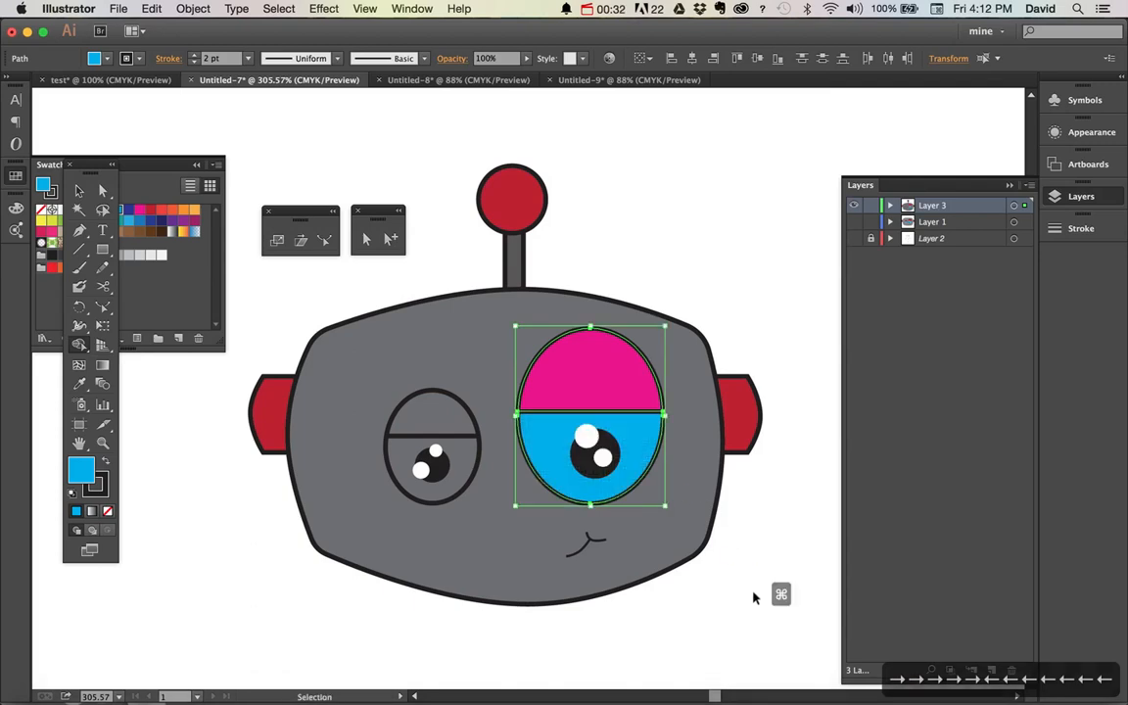
{"action": "left_click", "coordinate": [754, 597], "text": "super"}
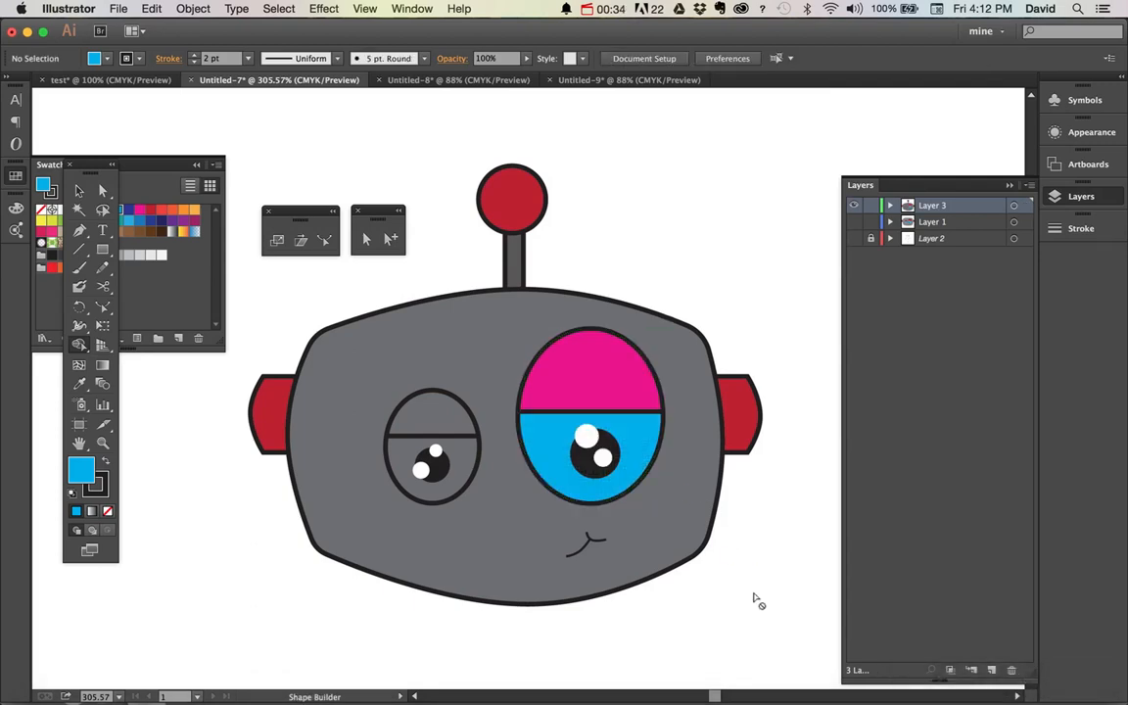
Move the magenta upper half of the eye off the robot's head and undo the move
{"action": "key", "text": "v"}
{"action": "left_click_drag", "start_coordinate": [605, 373], "coordinate": [781, 201]}
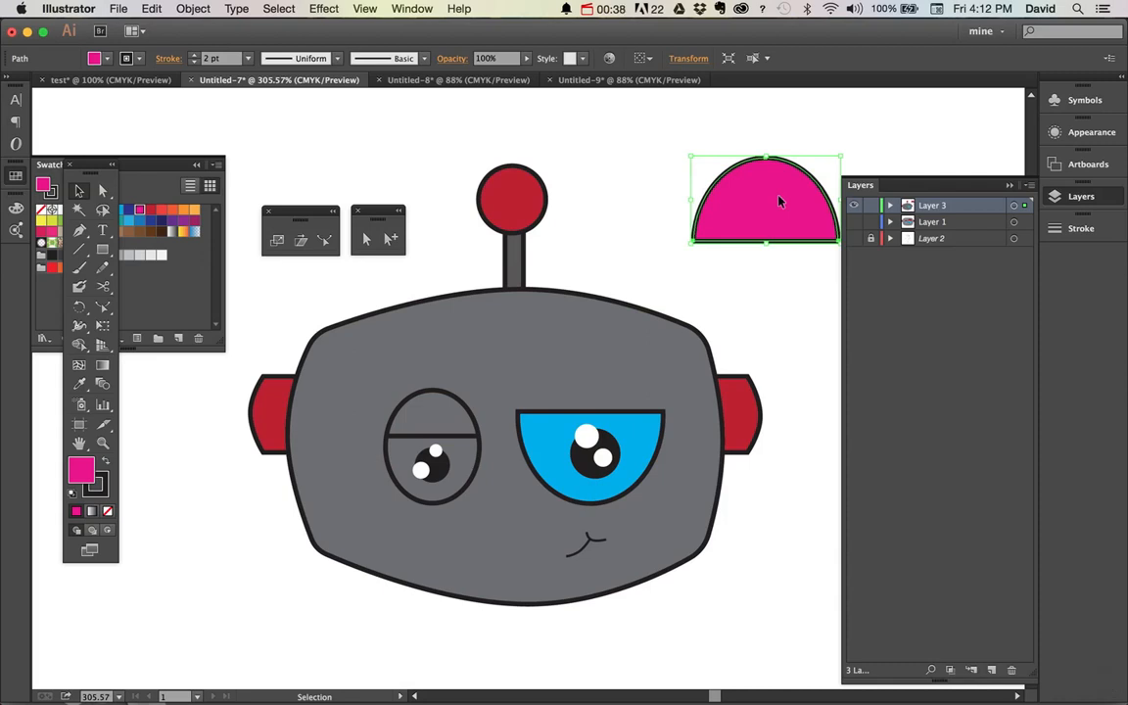
{"action": "key", "text": "super+z"}
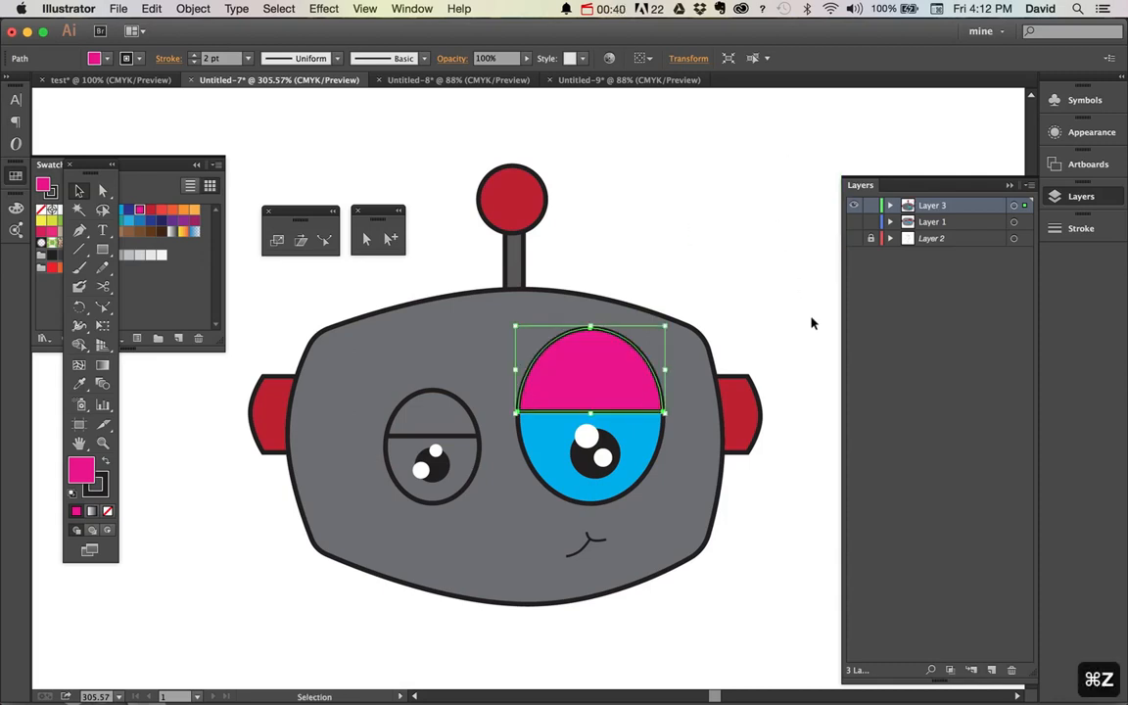
{"action": "left_click", "coordinate": [753, 517]}
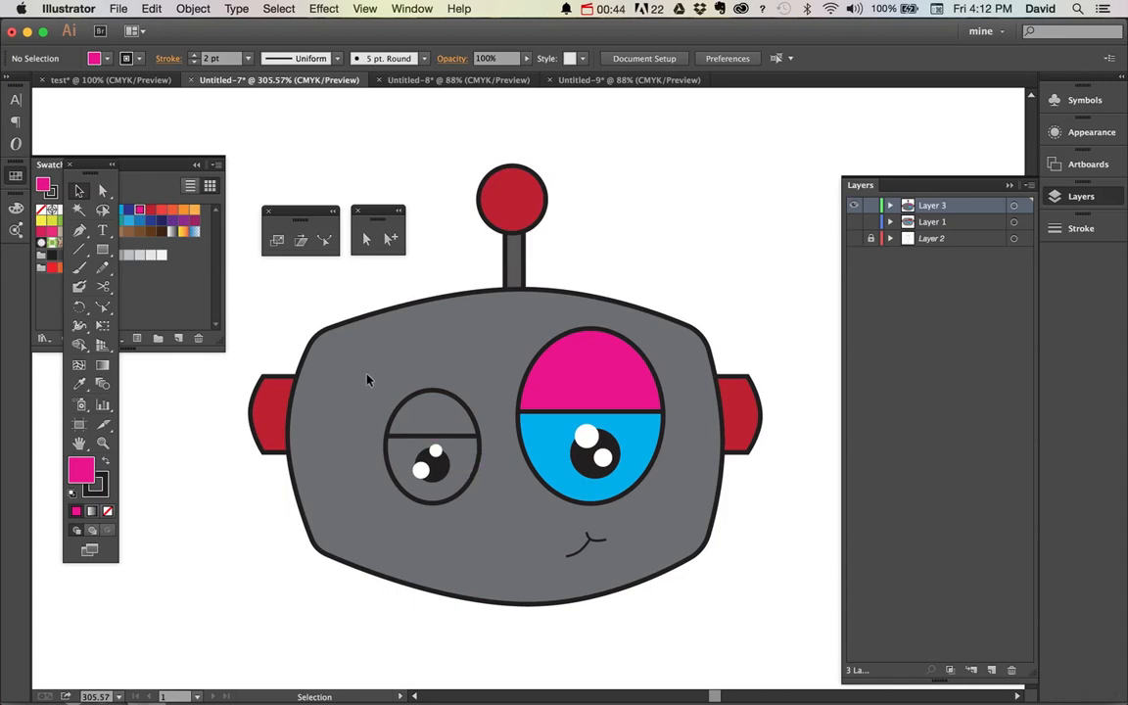
Try to cut the smaller eye's oval outline with Scissors where the horizontal lid line meets it, and lock that line
{"action": "key", "text": "super+space"}
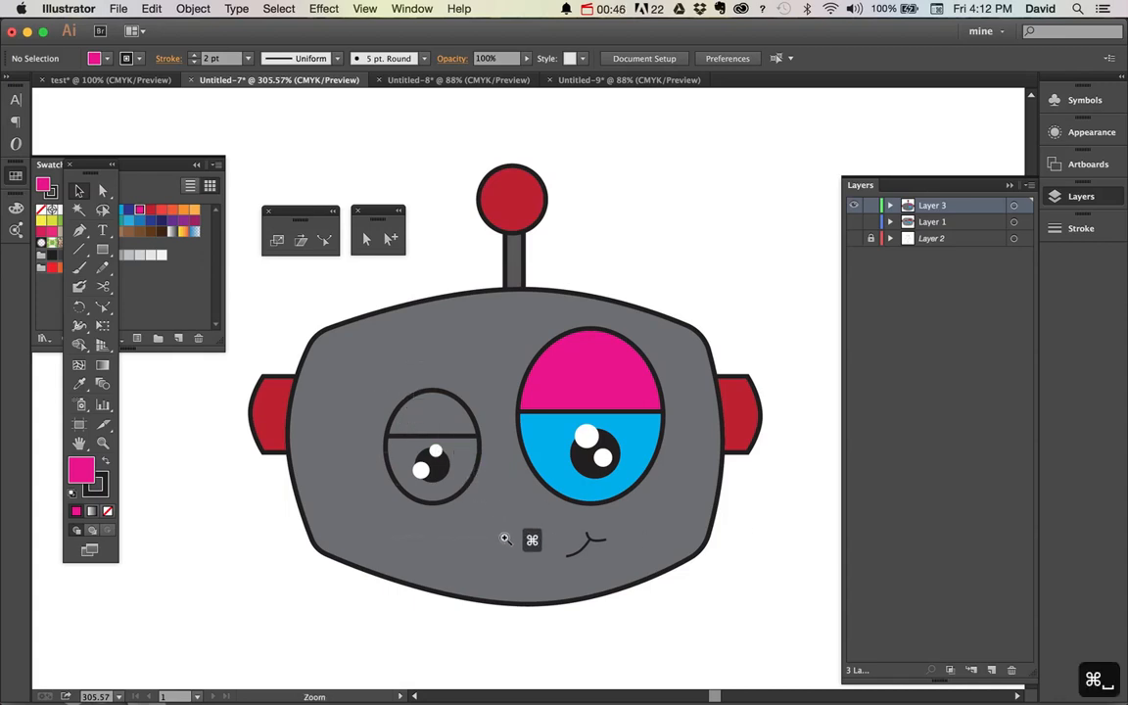
{"action": "left_click_drag", "start_coordinate": [362, 364], "coordinate": [504, 539]}
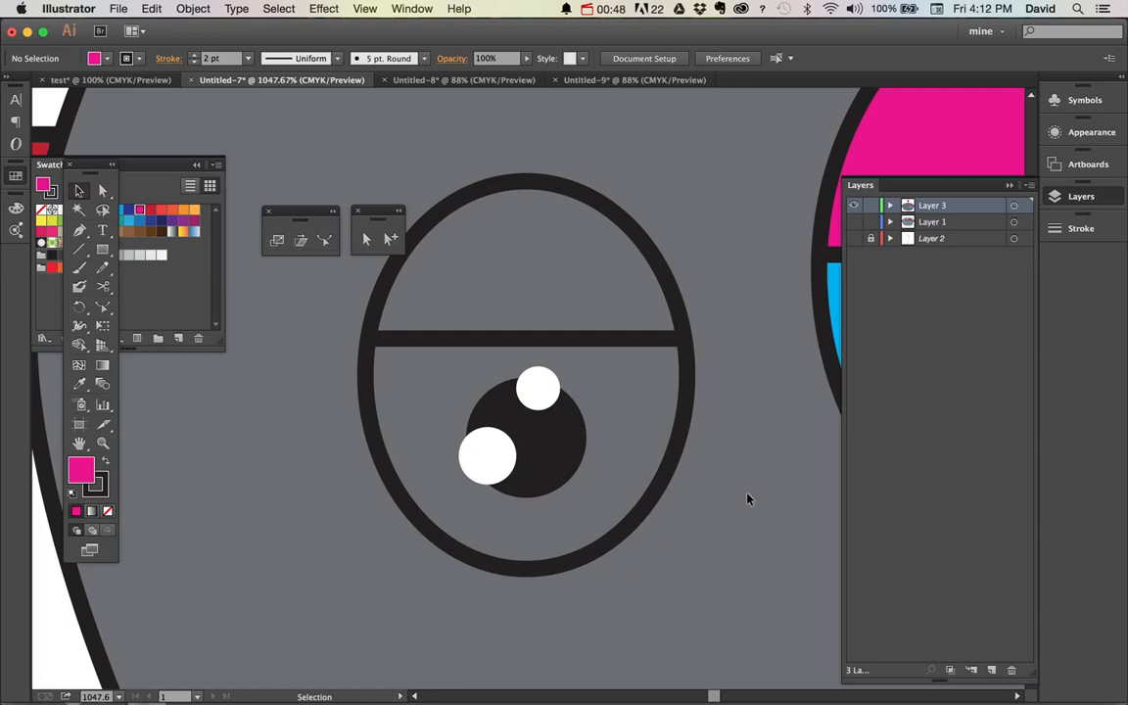
{"action": "left_click", "coordinate": [689, 382]}
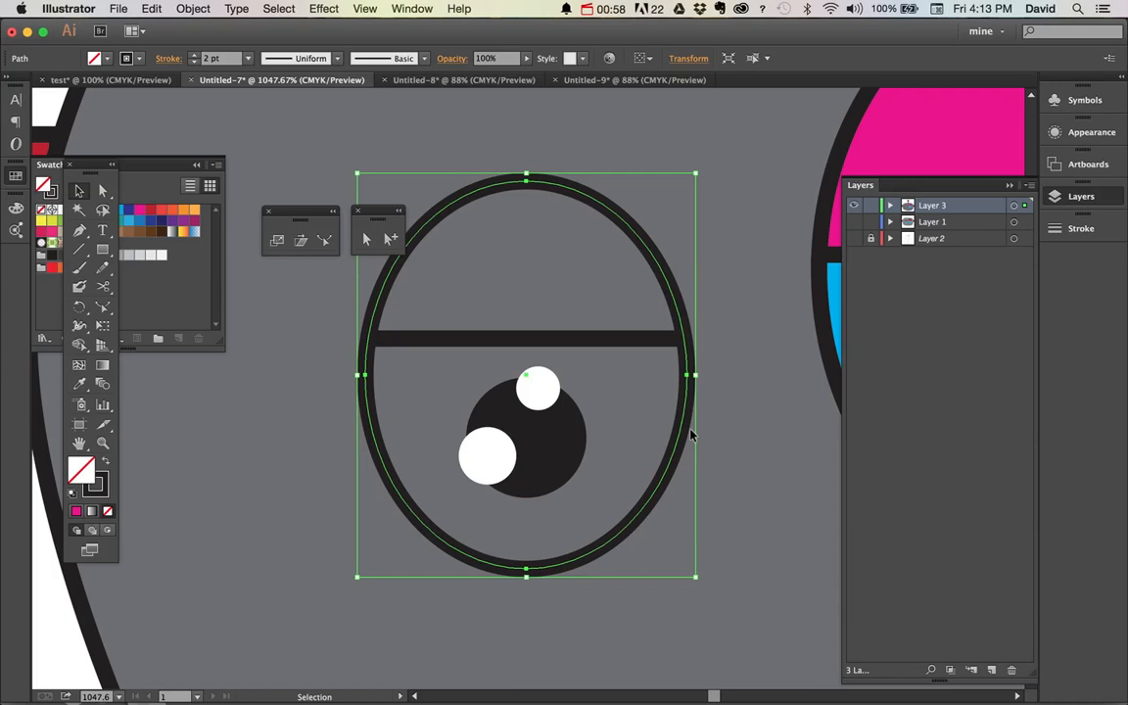
{"action": "key", "text": "c"}
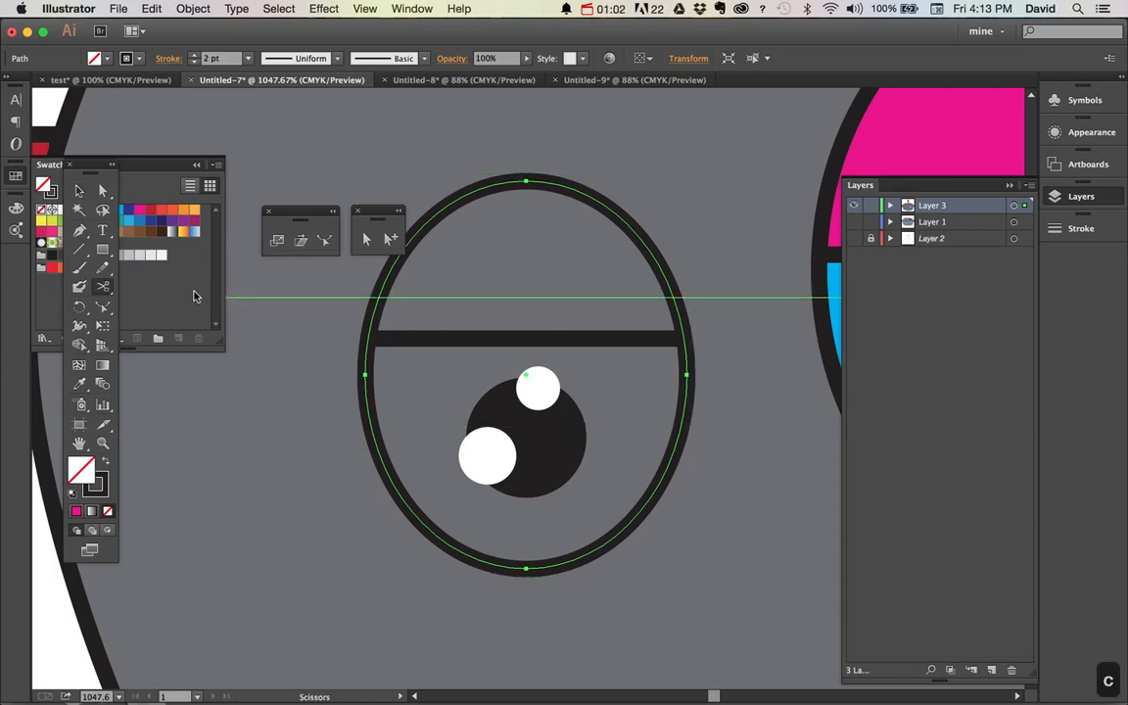
{"action": "left_click", "coordinate": [686, 337]}
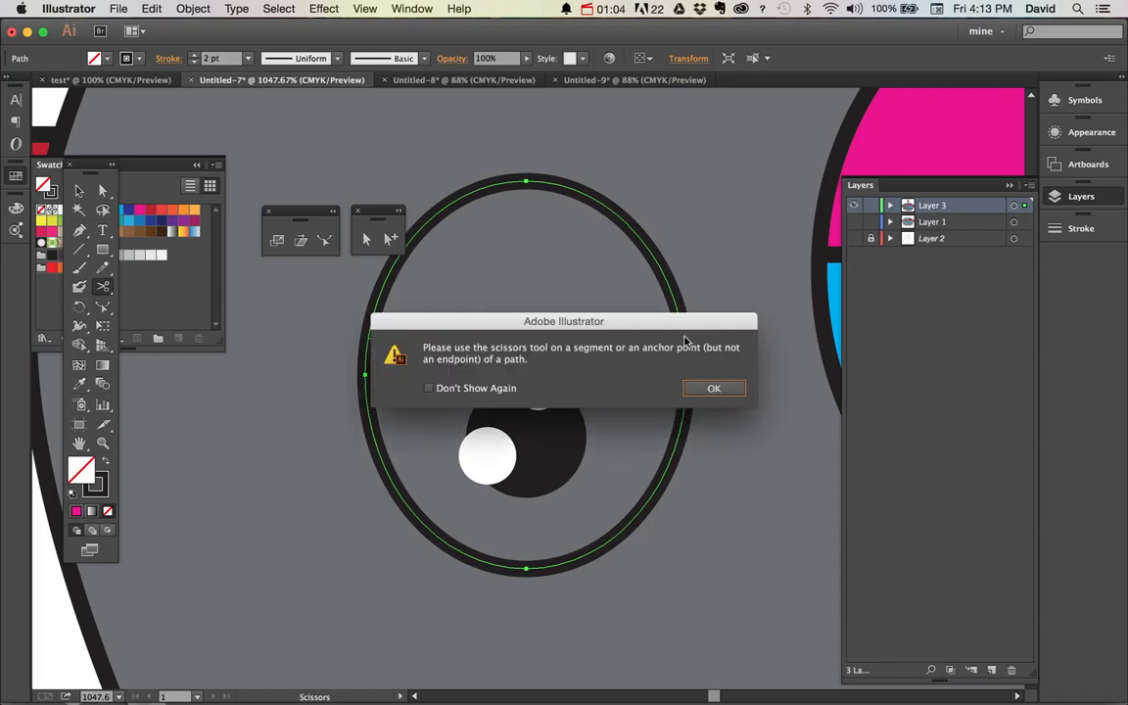
{"action": "left_click", "coordinate": [712, 388]}
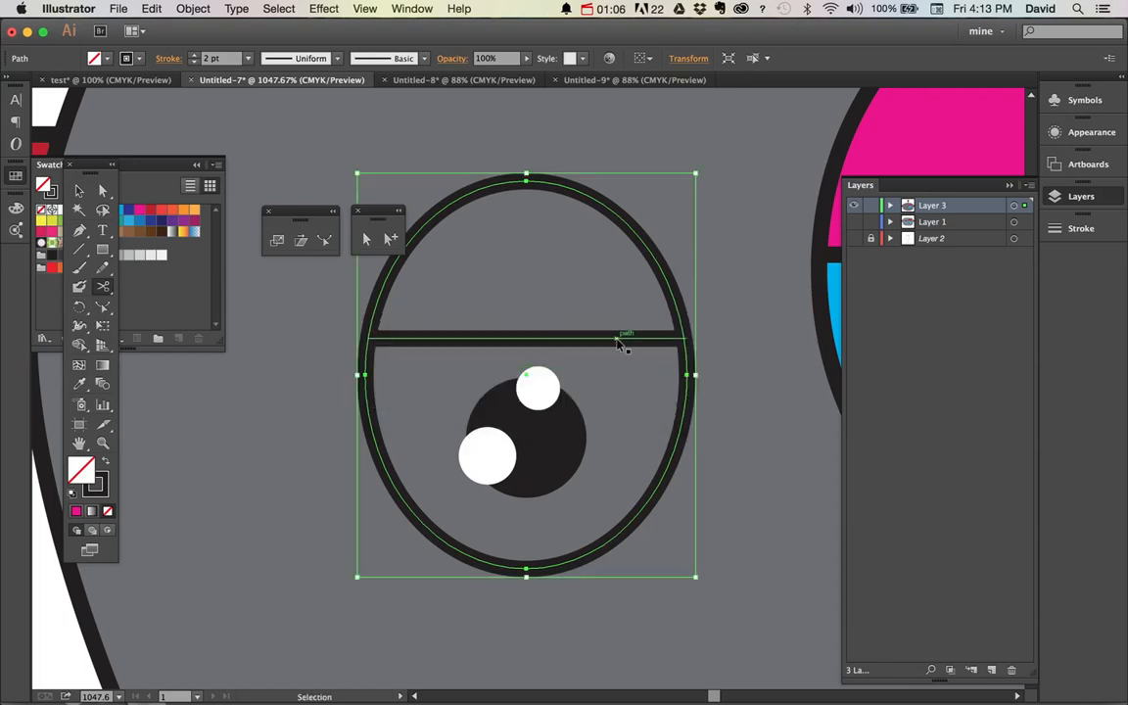
{"action": "left_click", "coordinate": [621, 340], "text": "super"}
{"action": "key", "text": "super+2"}
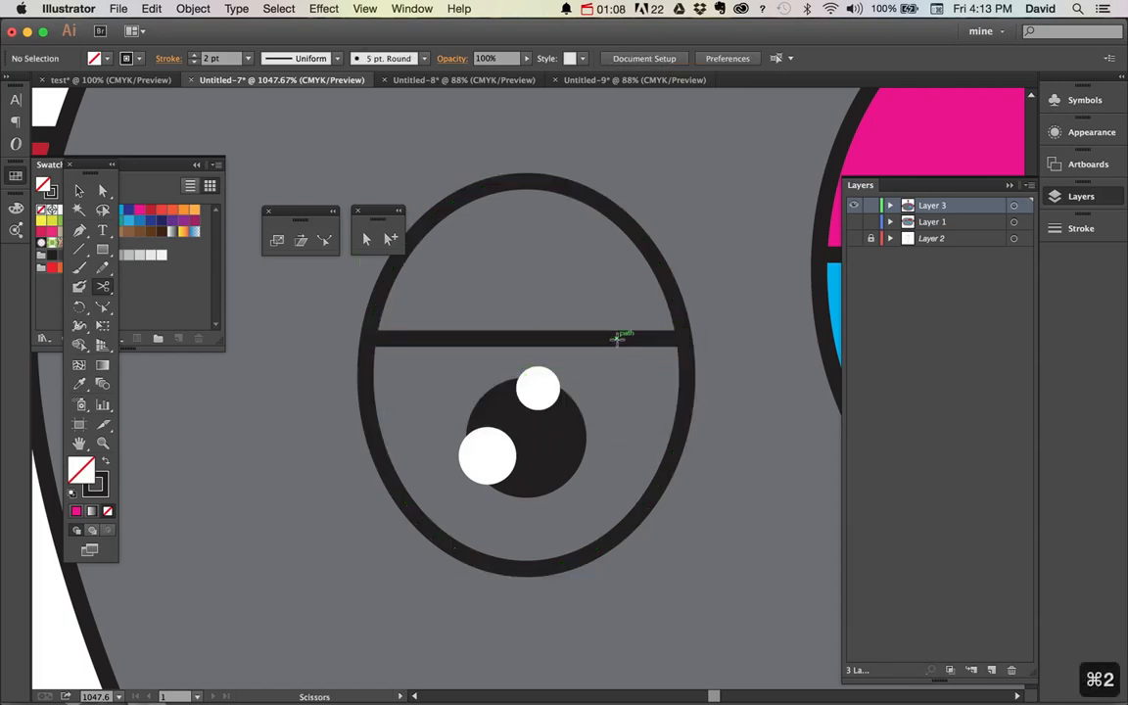
Split the smaller eye's oval path with Scissors at both ends of the horizontal lid line
{"action": "left_click", "coordinate": [678, 304], "text": "super"}
{"action": "left_click", "coordinate": [687, 335]}
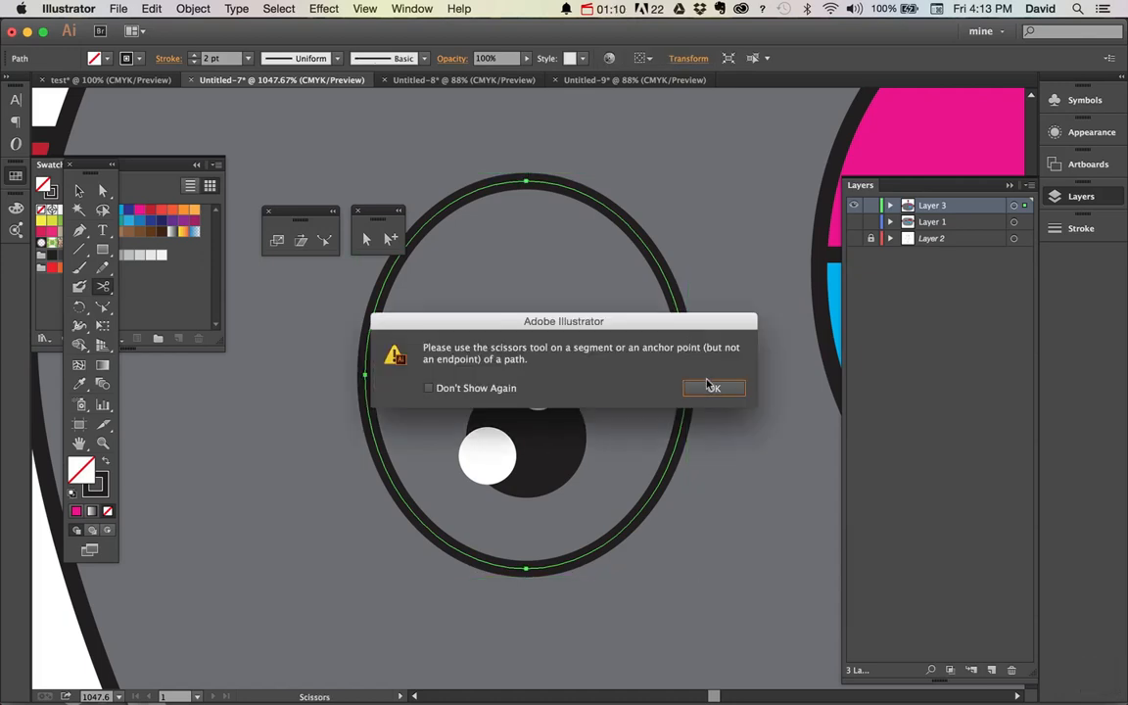
{"action": "left_click", "coordinate": [715, 385]}
{"action": "left_click", "coordinate": [684, 340]}
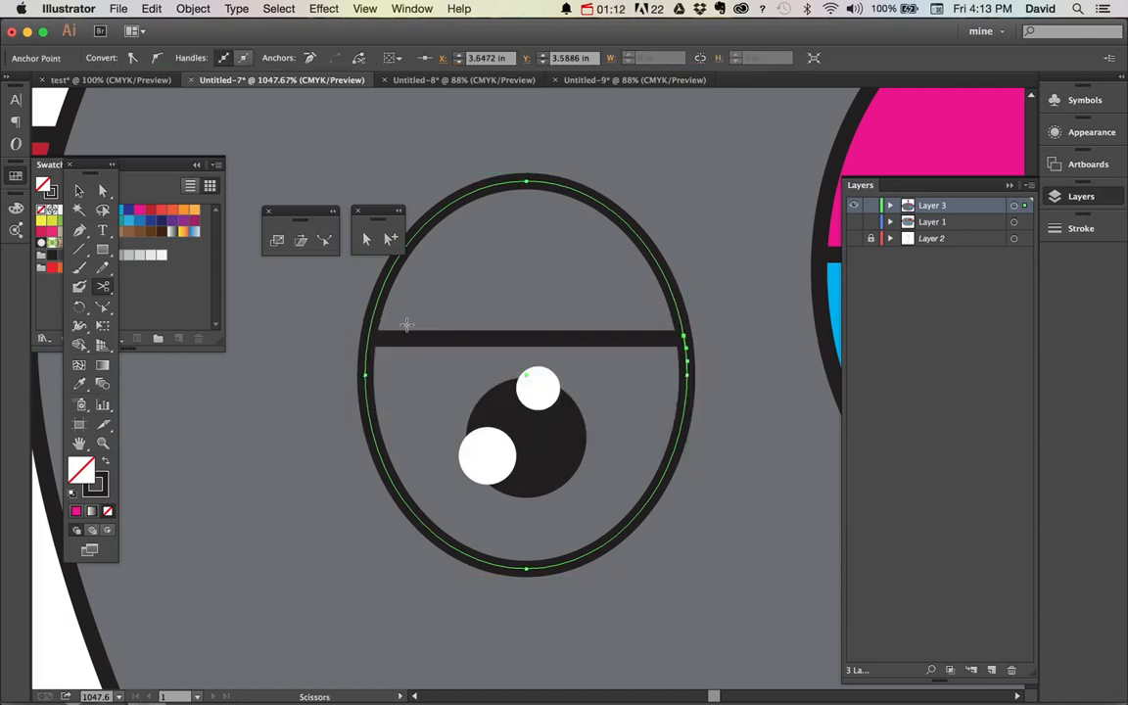
{"action": "left_click", "coordinate": [369, 341]}
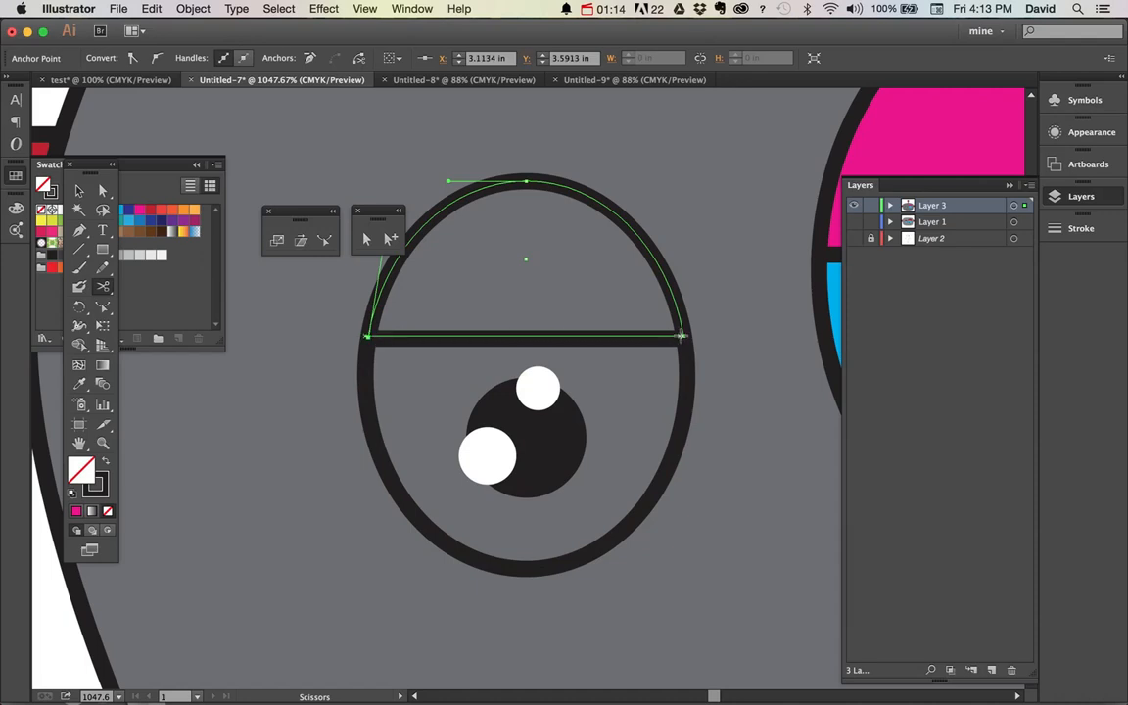
Fill the smaller eye's upper section with pink and its lower section with blue, leaving nothing selected
{"action": "left_click", "coordinate": [52, 233]}
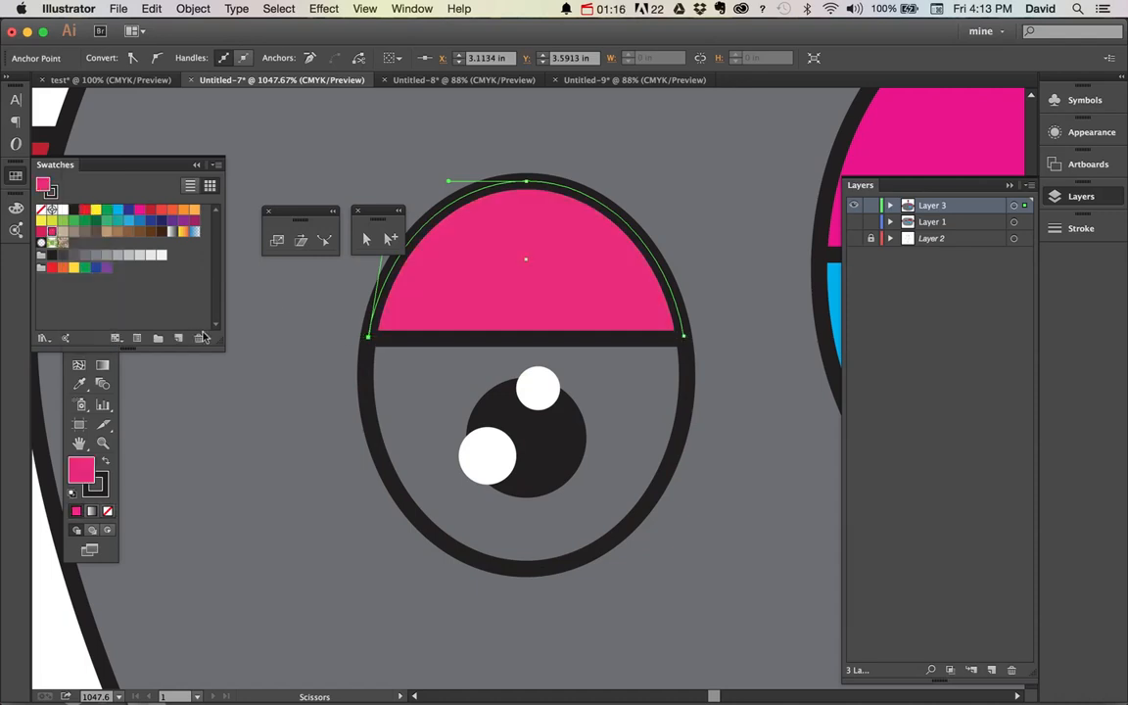
{"action": "key", "text": "v"}
{"action": "left_click", "coordinate": [360, 427]}
{"action": "key", "text": "c"}
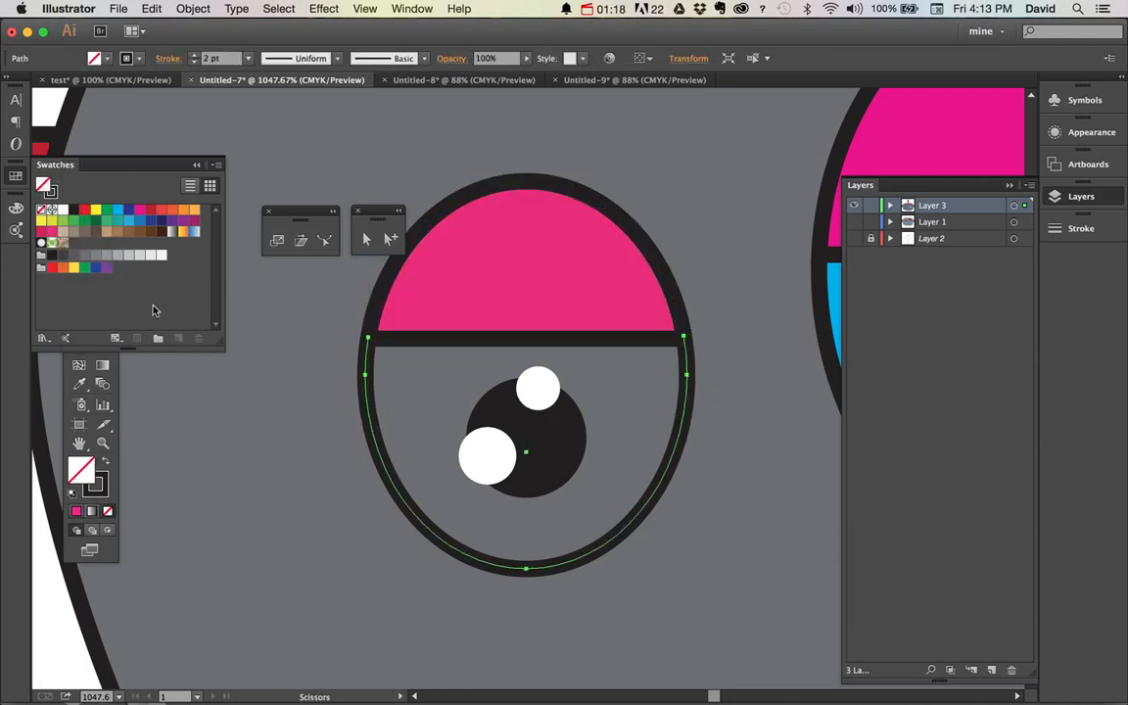
{"action": "left_click", "coordinate": [127, 223]}
{"action": "key", "text": "v"}
{"action": "left_click", "coordinate": [232, 421]}
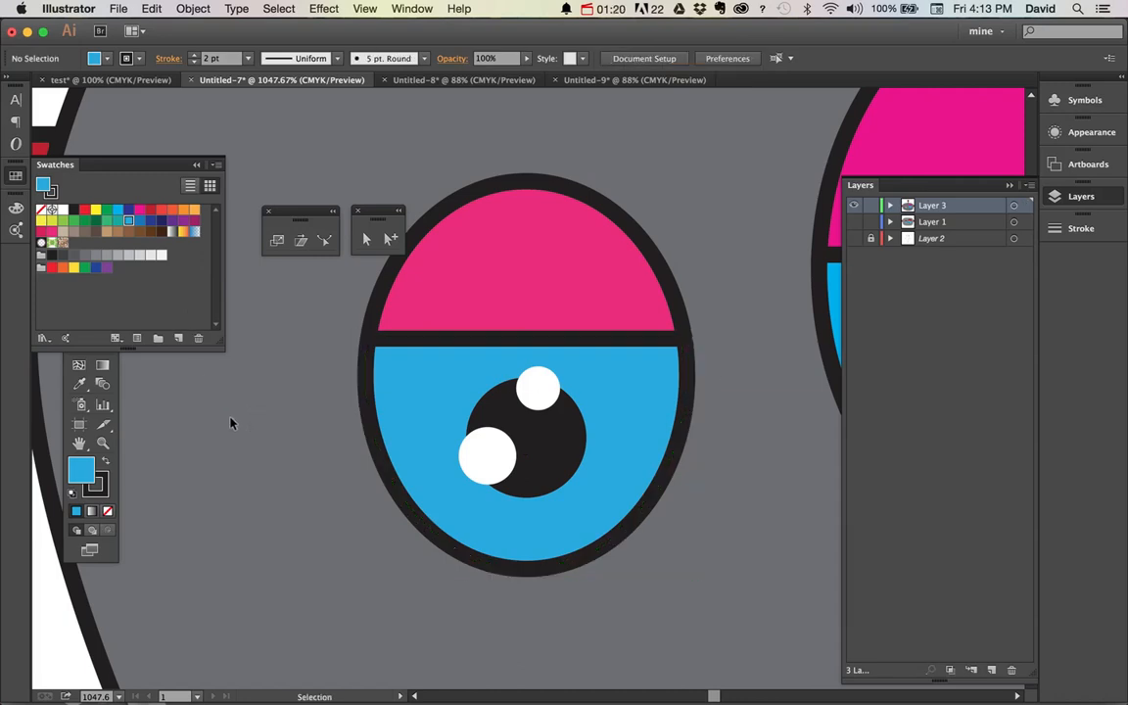
Draw a short diagonal line segment near the upper outer edge of the larger eye's magenta lid
{"action": "key", "text": "super+0"}
{"action": "key", "text": "super+space"}
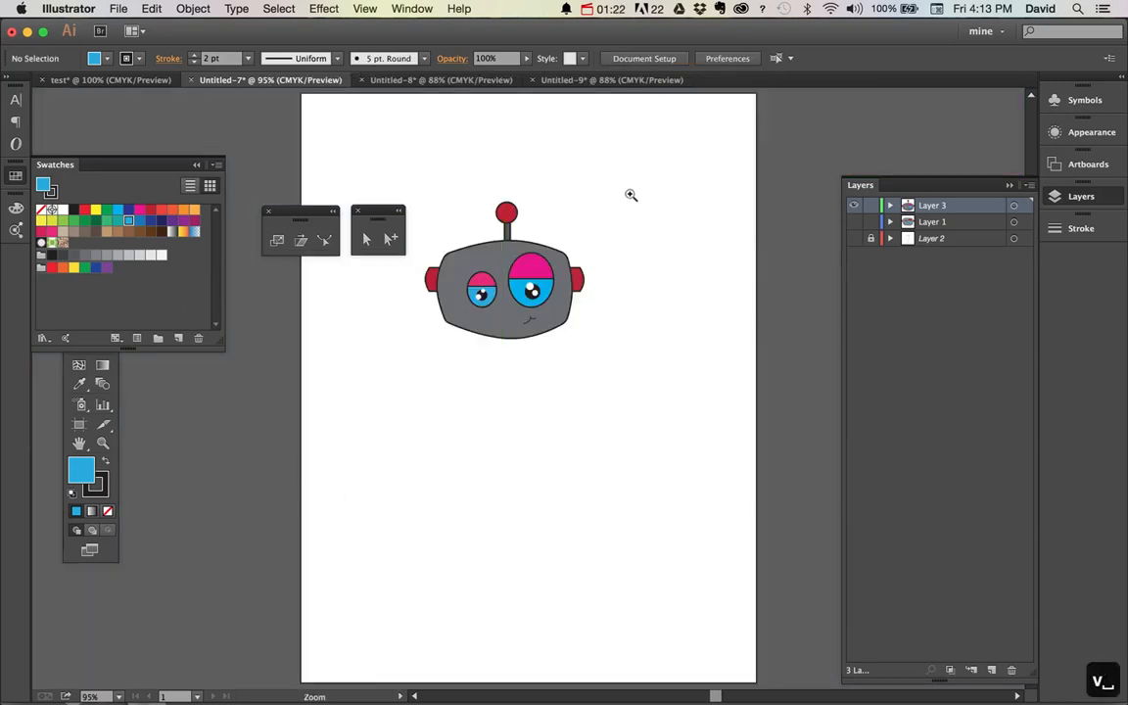
{"action": "left_click_drag", "start_coordinate": [619, 164], "coordinate": [408, 384]}
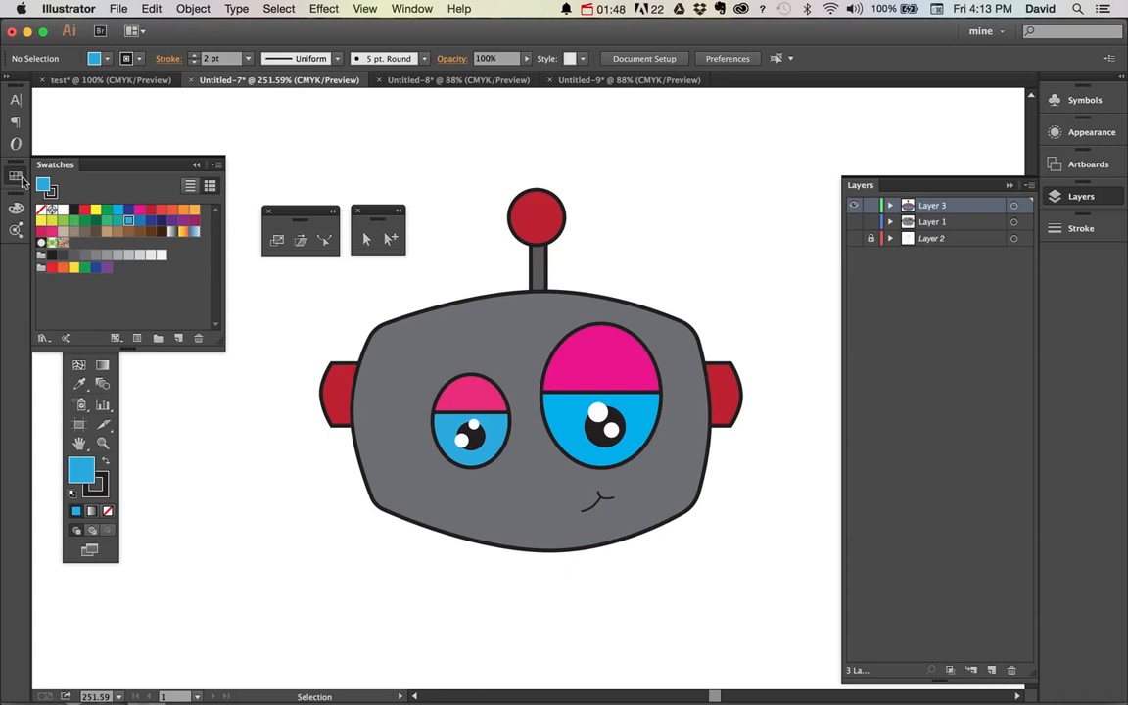
{"action": "key", "text": "super+space"}
{"action": "left_click_drag", "start_coordinate": [558, 309], "coordinate": [671, 471]}
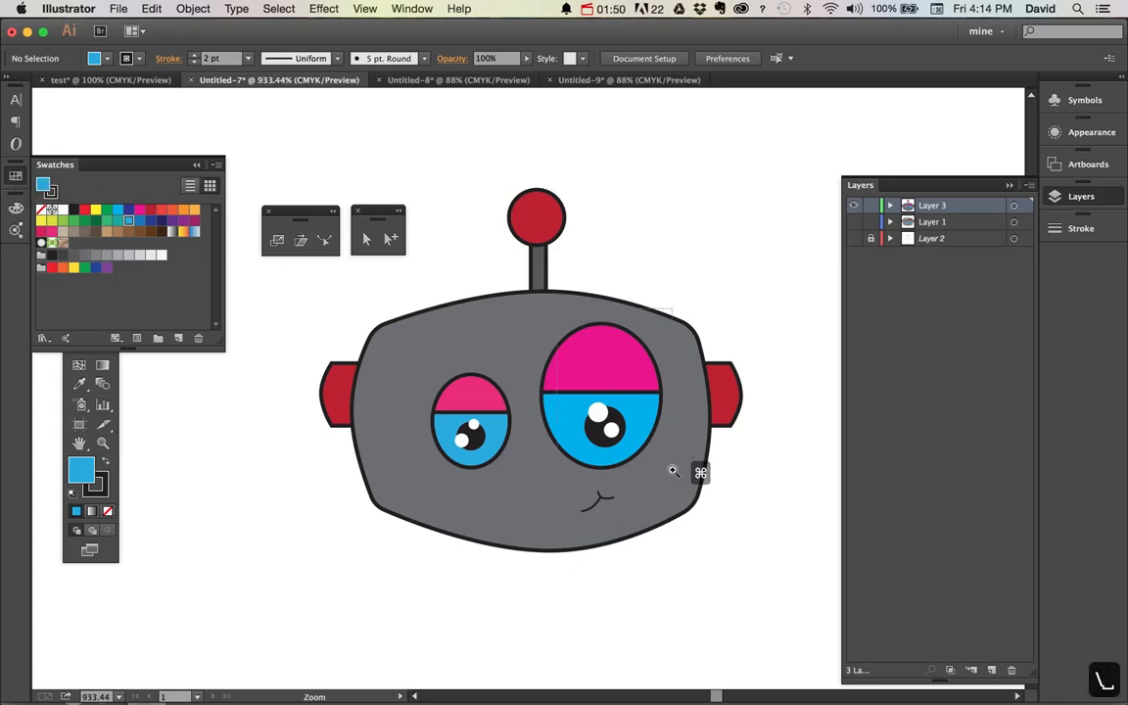
{"action": "key", "text": "backslash"}
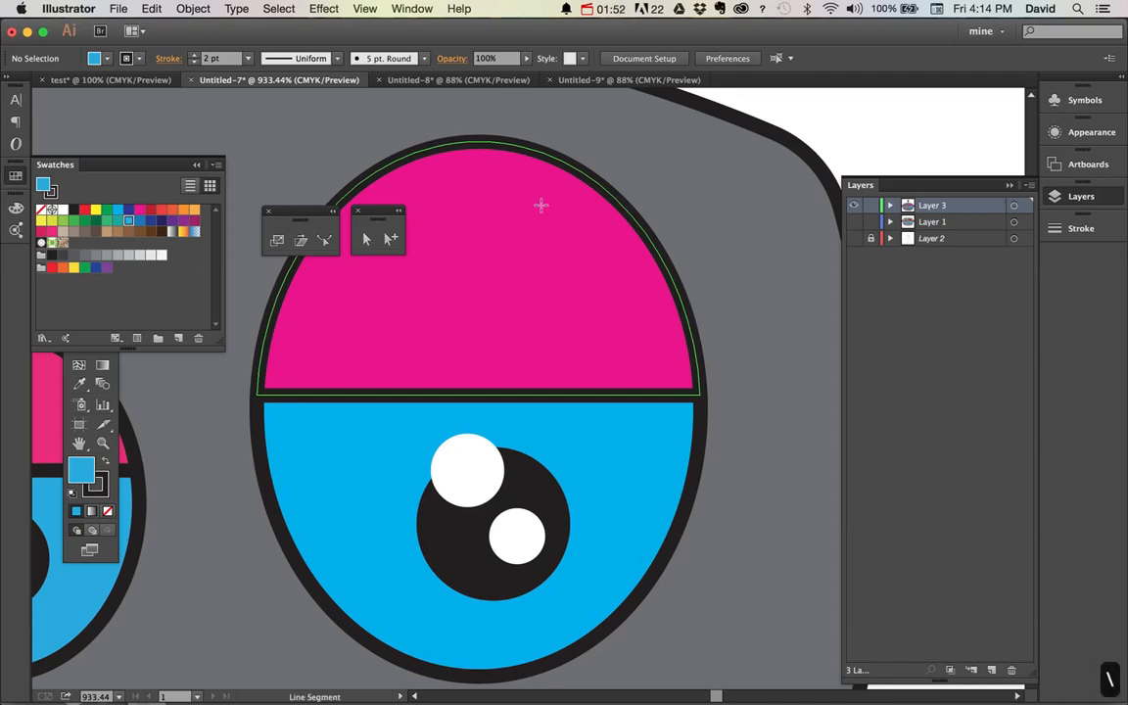
{"action": "mouse_move", "coordinate": [541, 205]}
{"action": "left_mouse_down"}
{"action": "mouse_move", "coordinate": [635, 302]}
{"action": "mouse_move", "coordinate": [609, 250]}
{"action": "left_mouse_up"}
Bend the line with the Reshape tool into a curve that follows the edge of the larger eye's lid
{"action": "left_click", "coordinate": [325, 240]}
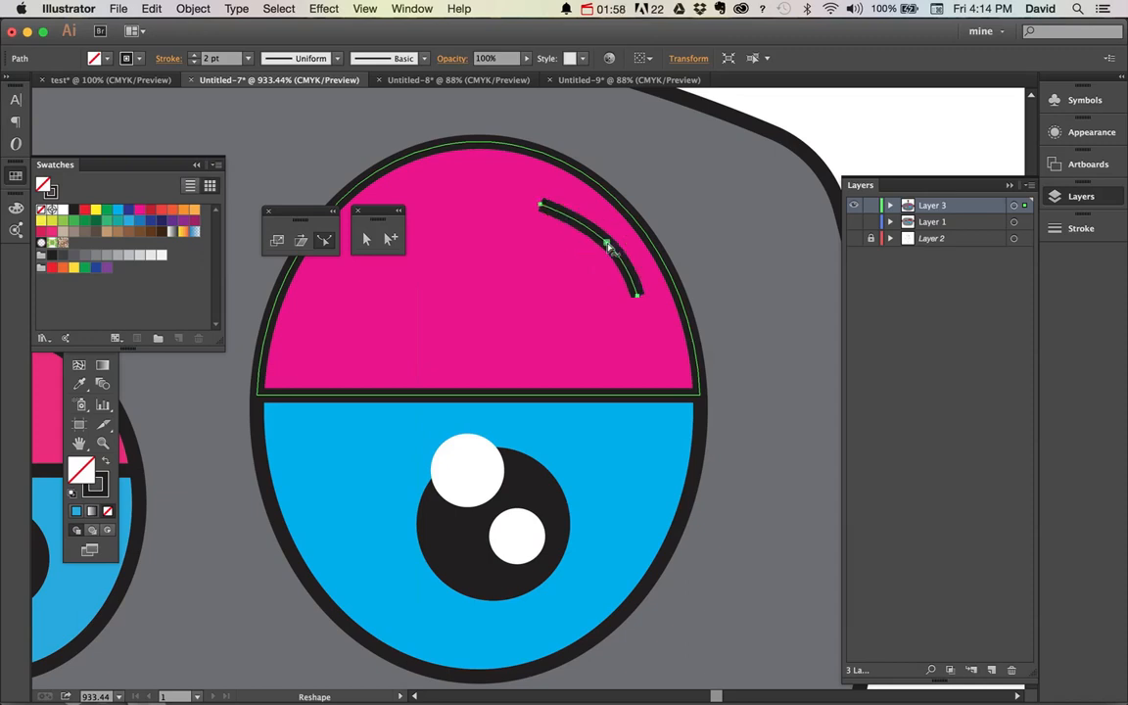
{"action": "left_click_drag", "start_coordinate": [540, 209], "coordinate": [539, 189]}
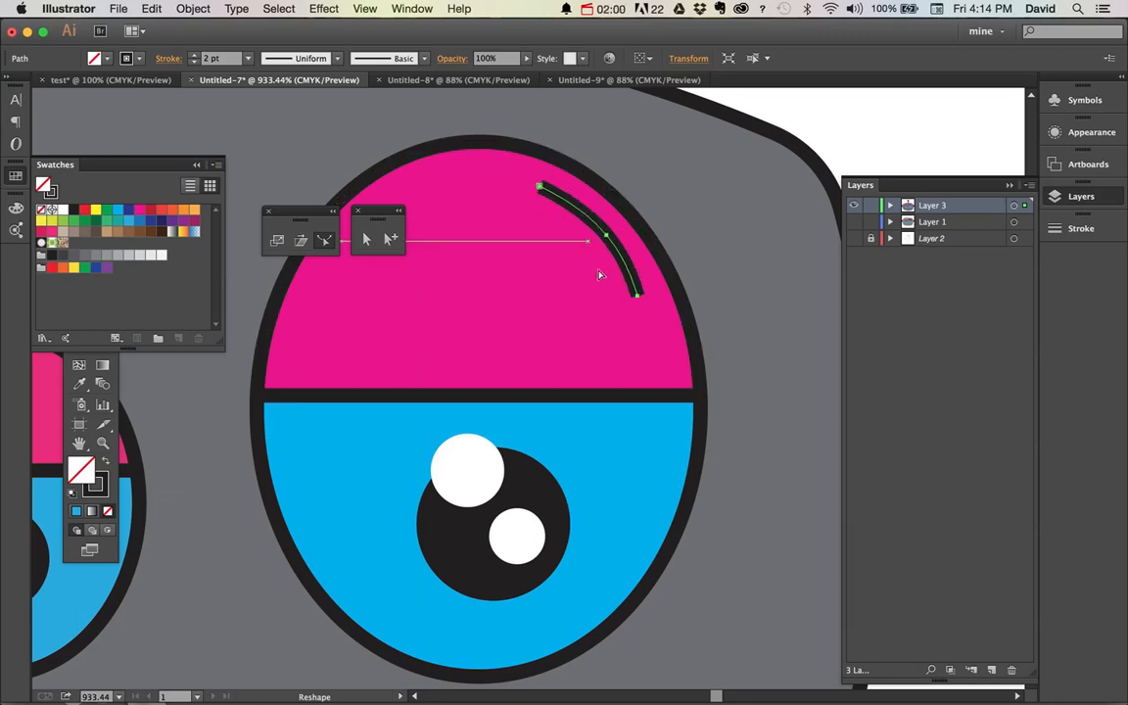
{"action": "left_click", "coordinate": [642, 308]}
{"action": "left_click", "coordinate": [643, 308]}
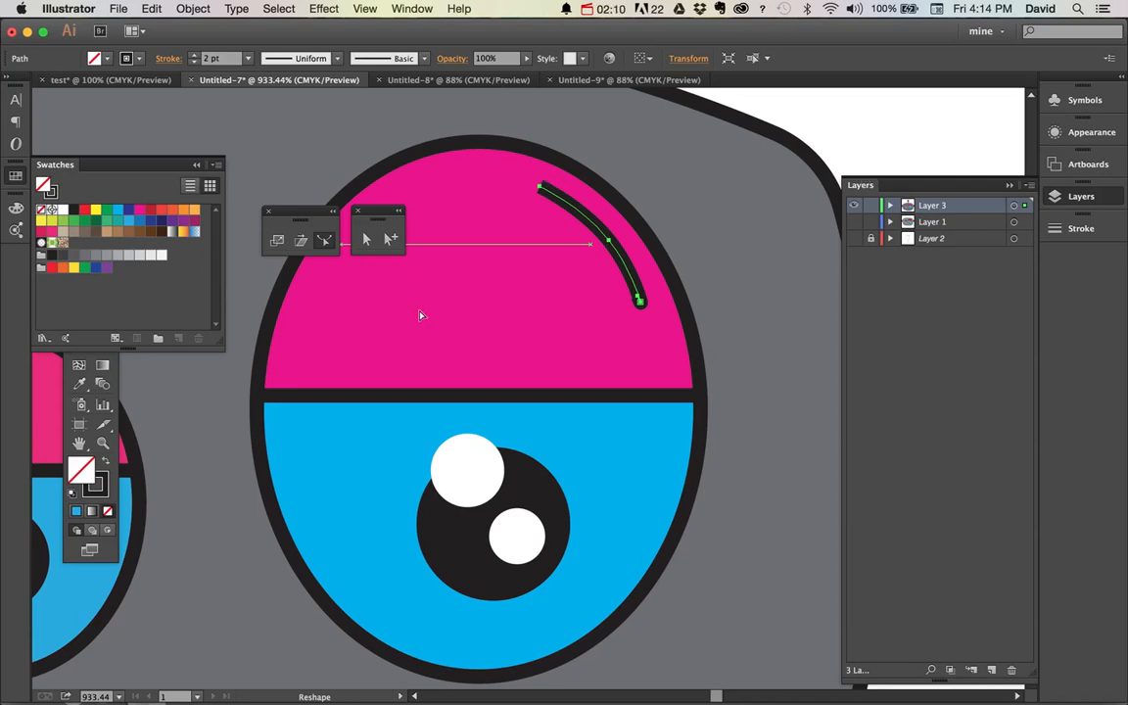
Set the curved line's stroke to white, hide the Swatches and switch to the Selection tool
{"action": "key", "text": "x"}
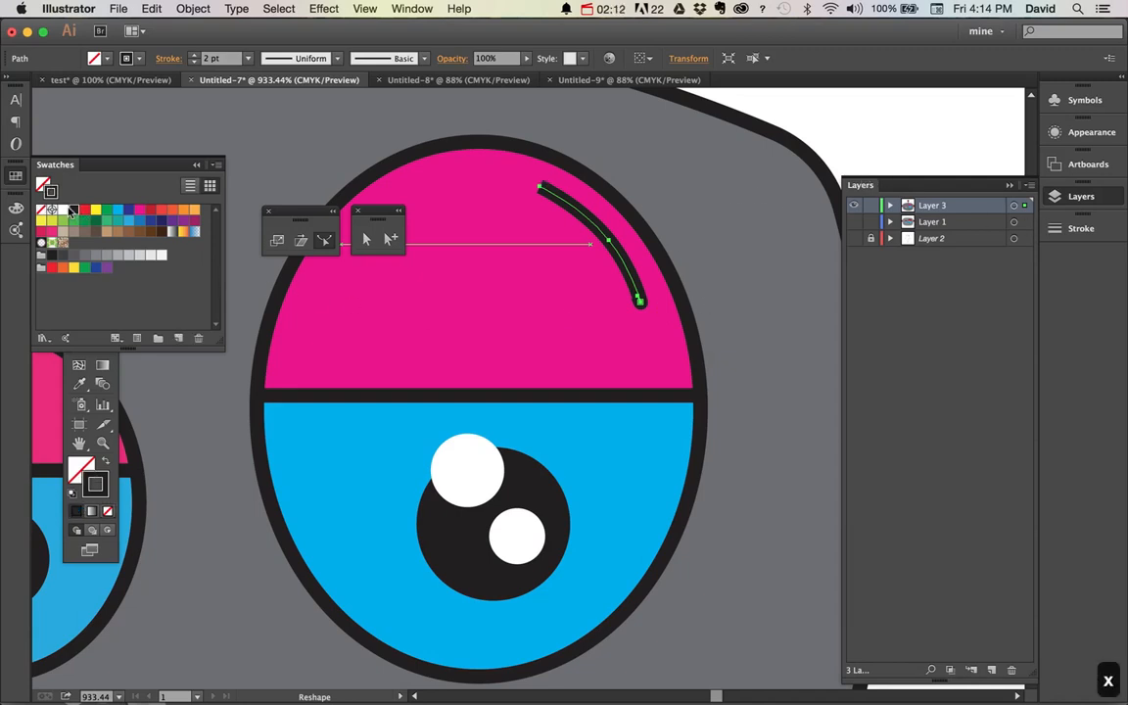
{"action": "left_click", "coordinate": [65, 209]}
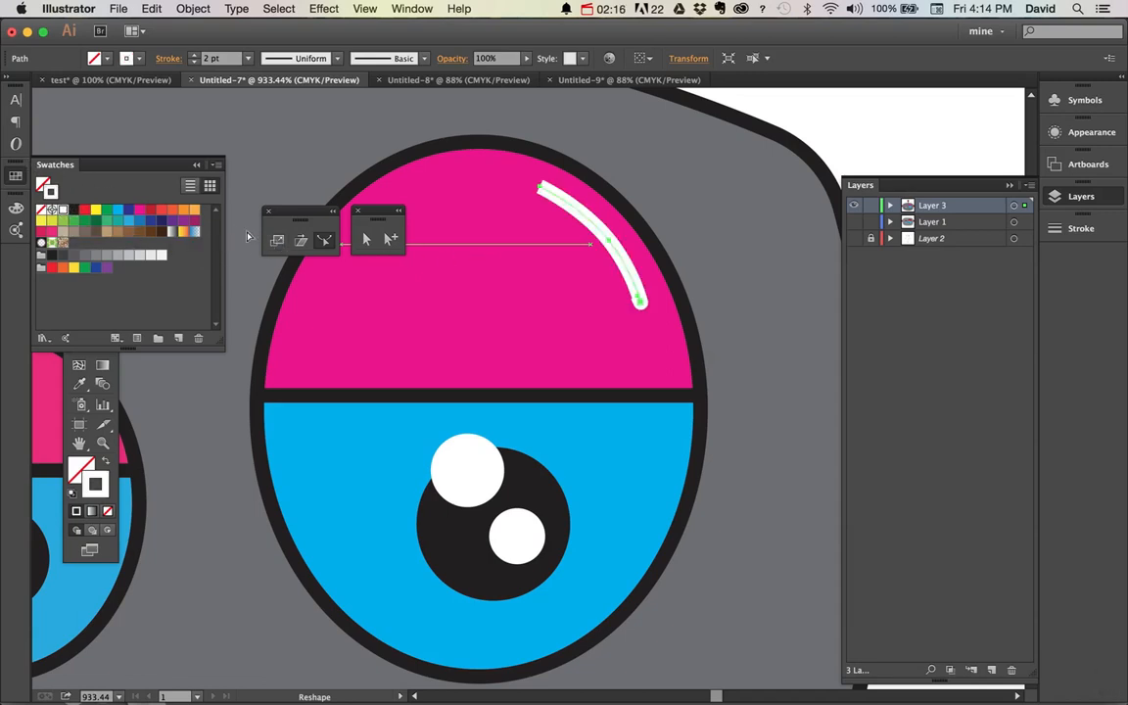
{"action": "left_click", "coordinate": [10, 167]}
{"action": "left_click", "coordinate": [80, 190]}
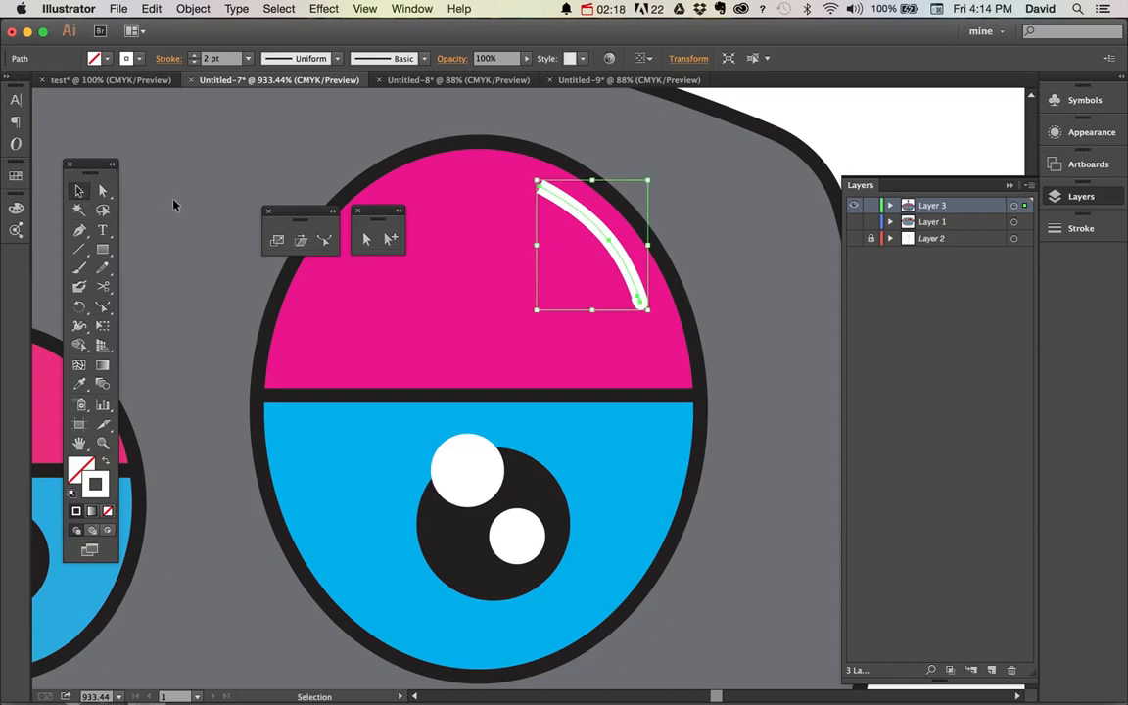
Try to correct the lower end of the larger lid's white highlight curve with the Pen tool
{"action": "left_click", "coordinate": [173, 202]}
{"action": "left_click", "coordinate": [639, 310]}
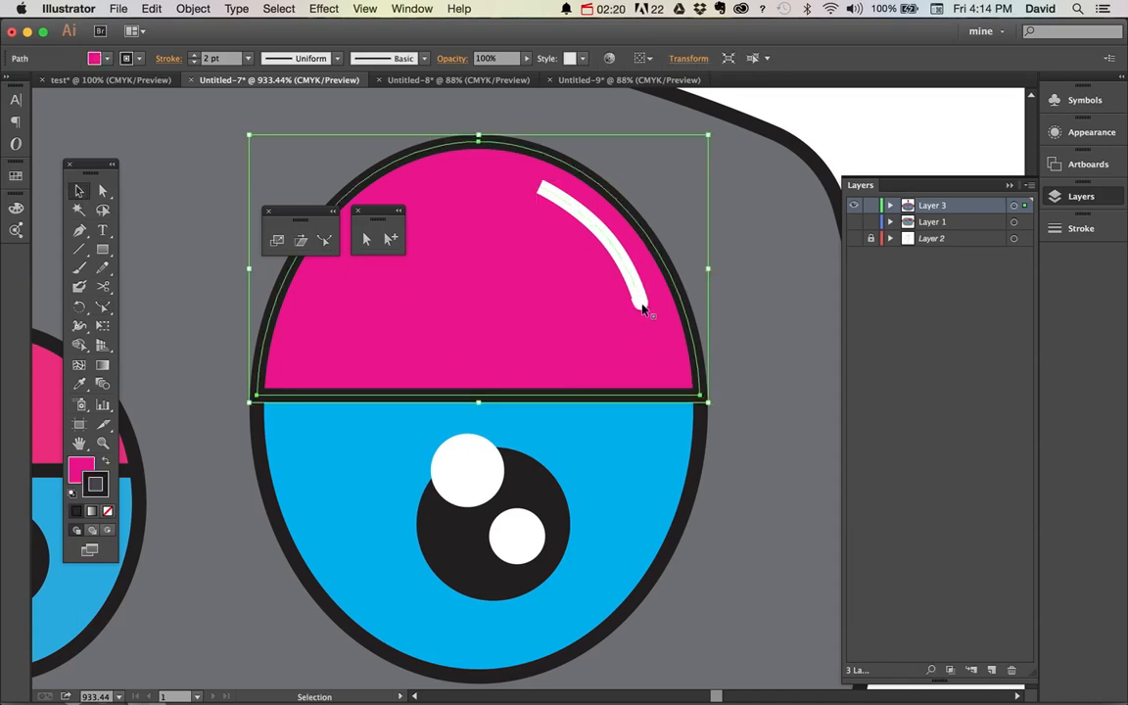
{"action": "left_click", "coordinate": [633, 292]}
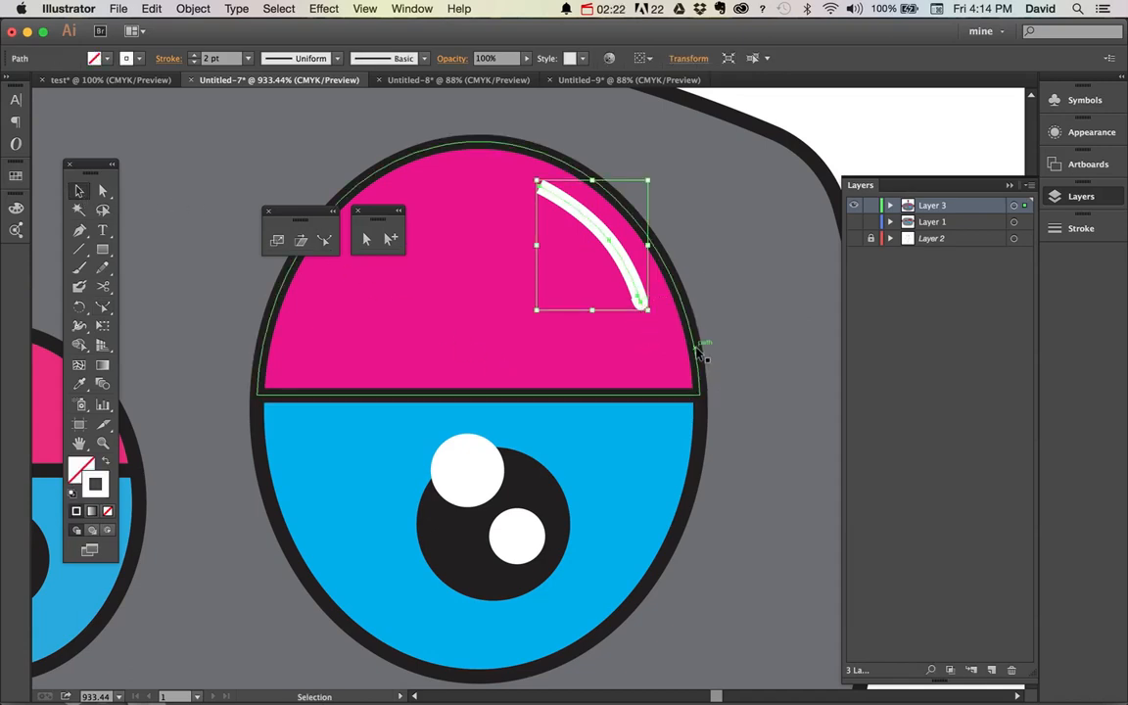
{"action": "key", "text": "p"}
{"action": "left_click", "coordinate": [638, 299]}
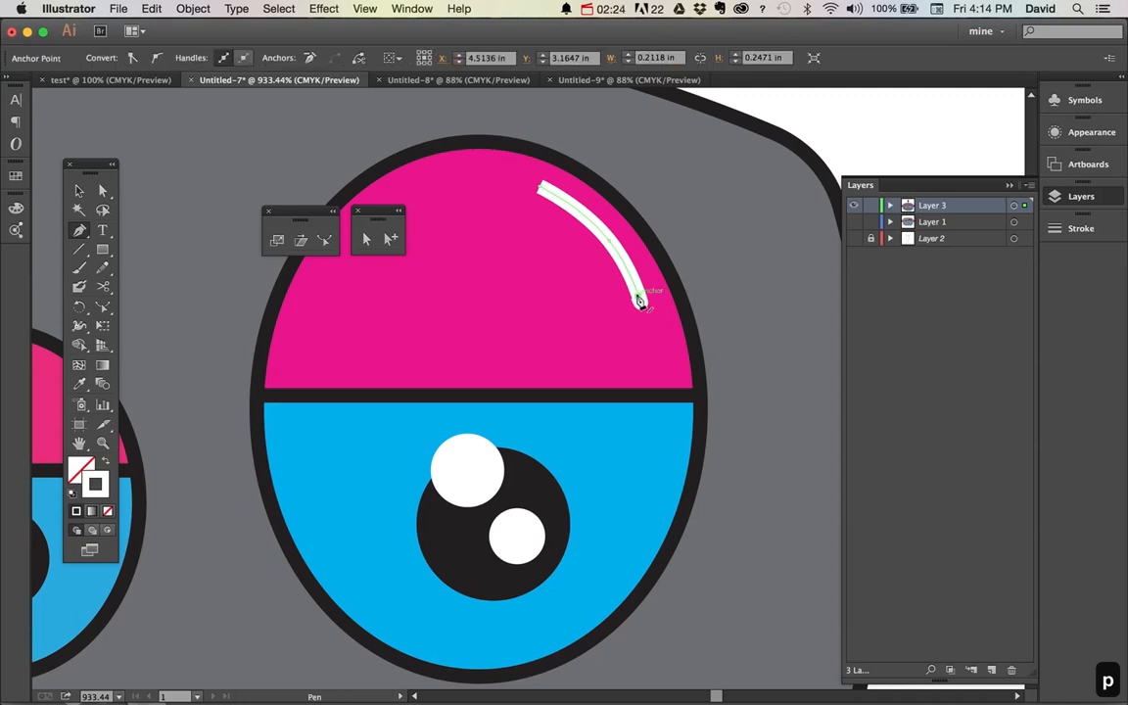
{"action": "key", "text": "super"}
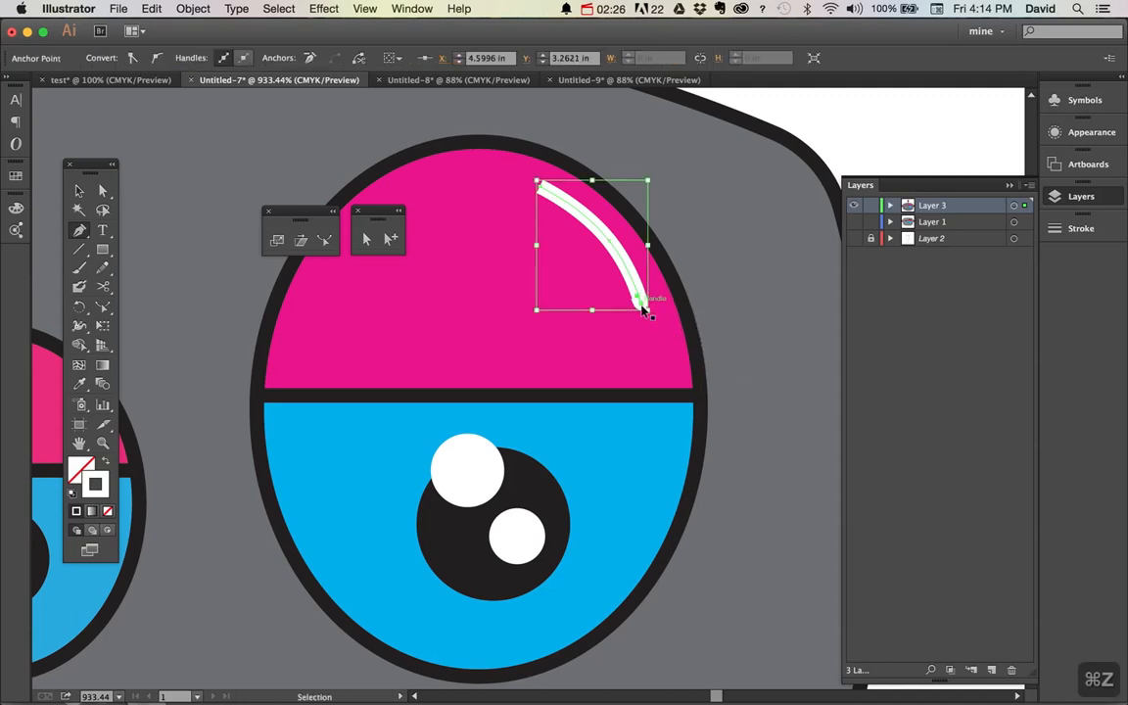
{"action": "key", "text": "super+z"}
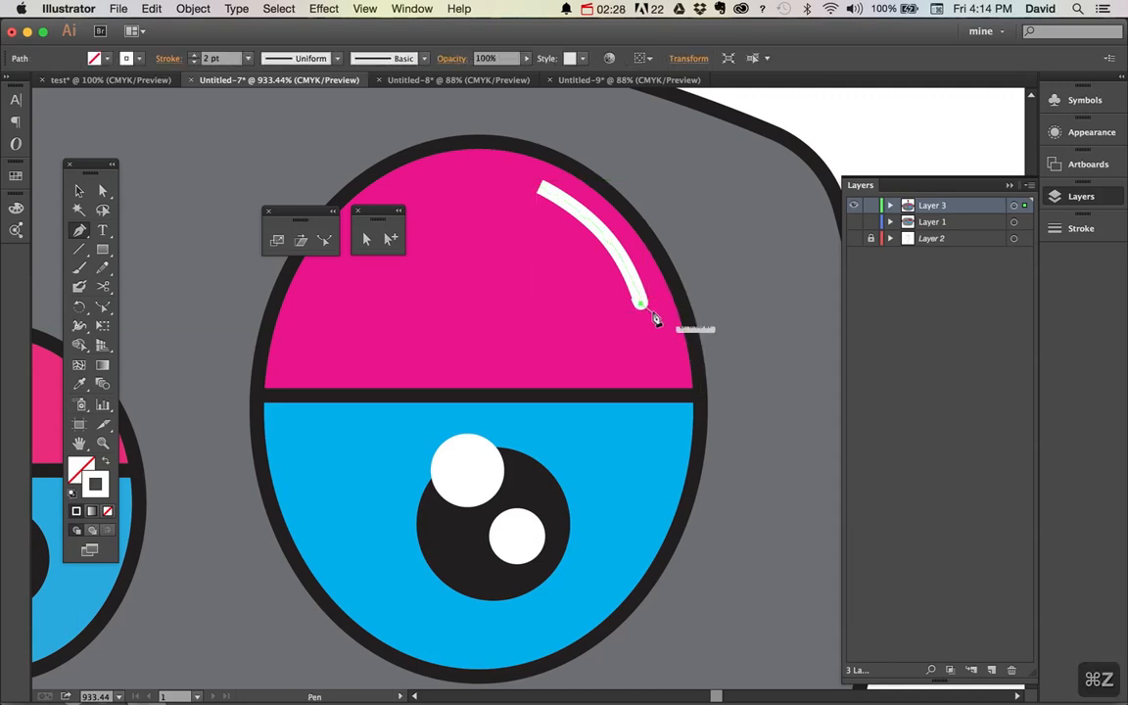
Remove the stray point at the lower end of the larger lid's white highlight curve
{"action": "key", "text": "BackSpace"}
{"action": "key", "text": "BackSpace"}
{"action": "key", "text": "BackSpace"}
{"action": "key", "text": "BackSpace"}
{"action": "key", "text": "BackSpace"}
{"action": "key", "text": "BackSpace"}
{"action": "key", "text": "a"}
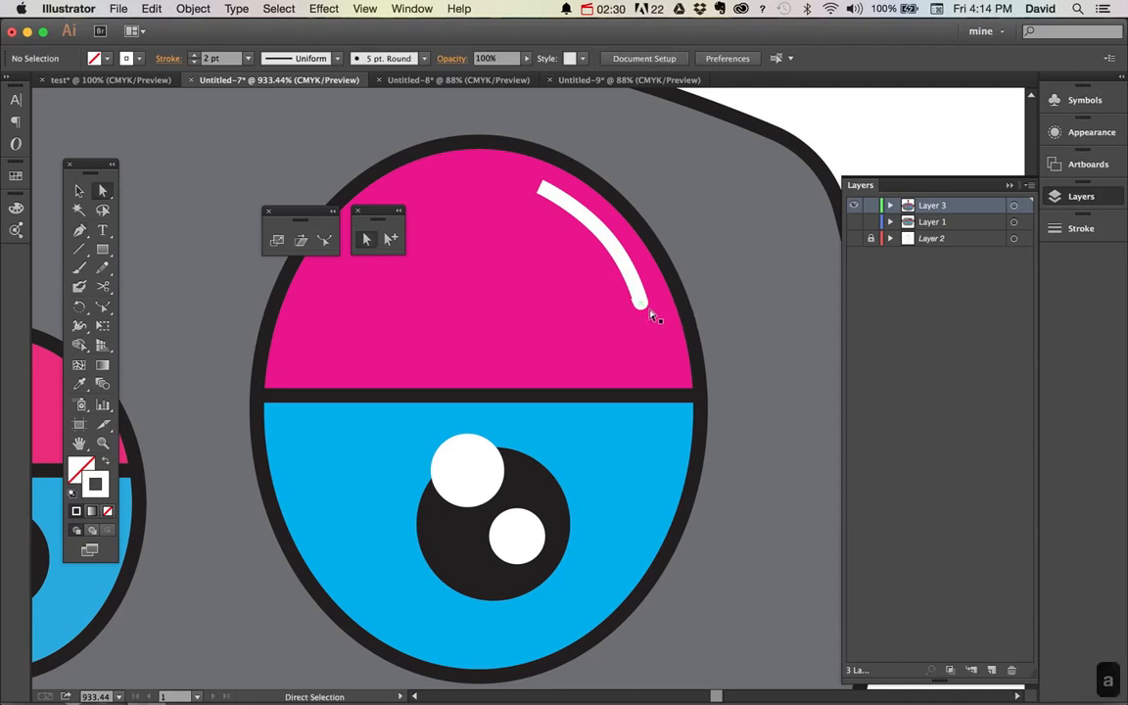
{"action": "left_click", "coordinate": [638, 296]}
{"action": "key", "text": "super+z"}
{"action": "key", "text": "super+z"}
{"action": "key", "text": "super+z"}
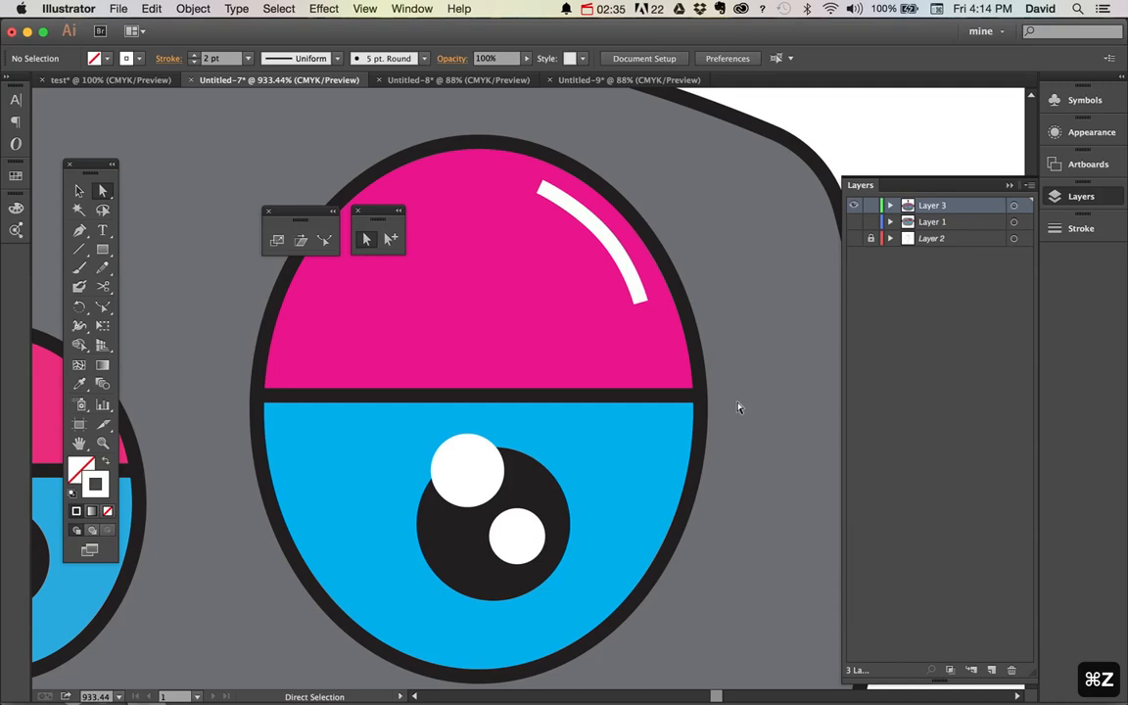
Give the larger lid's white highlight curve round stroke caps and leave it deselected
{"action": "key", "text": "v"}
{"action": "left_click", "coordinate": [642, 284]}
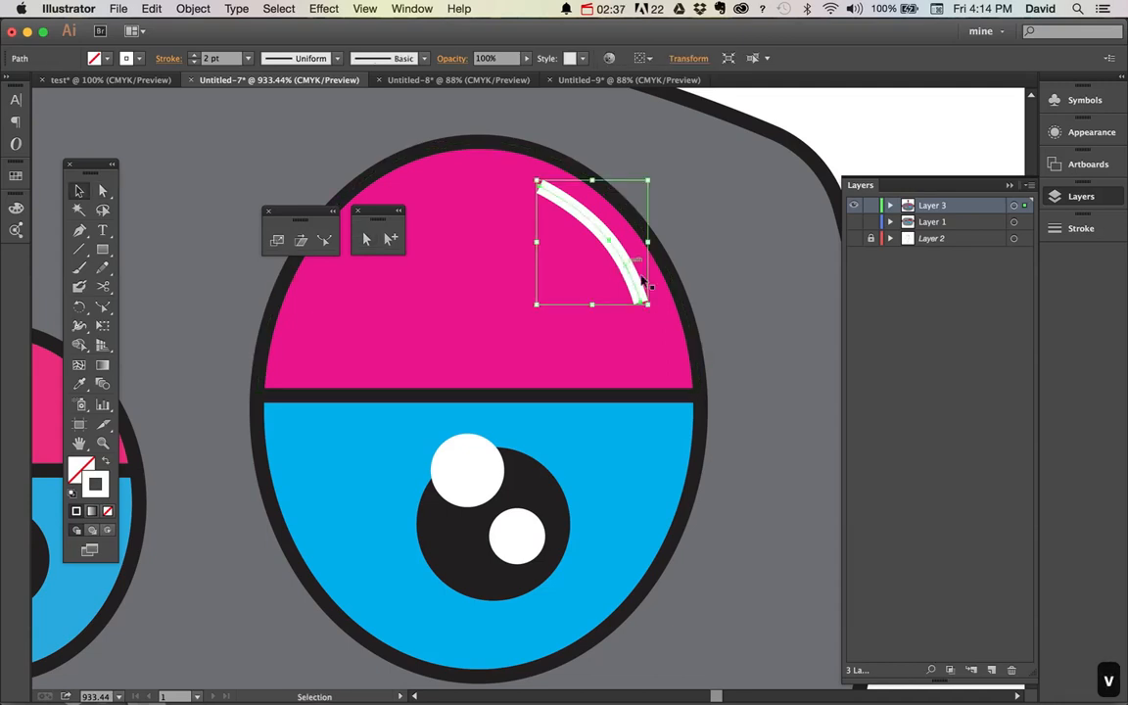
{"action": "left_click", "coordinate": [1078, 229]}
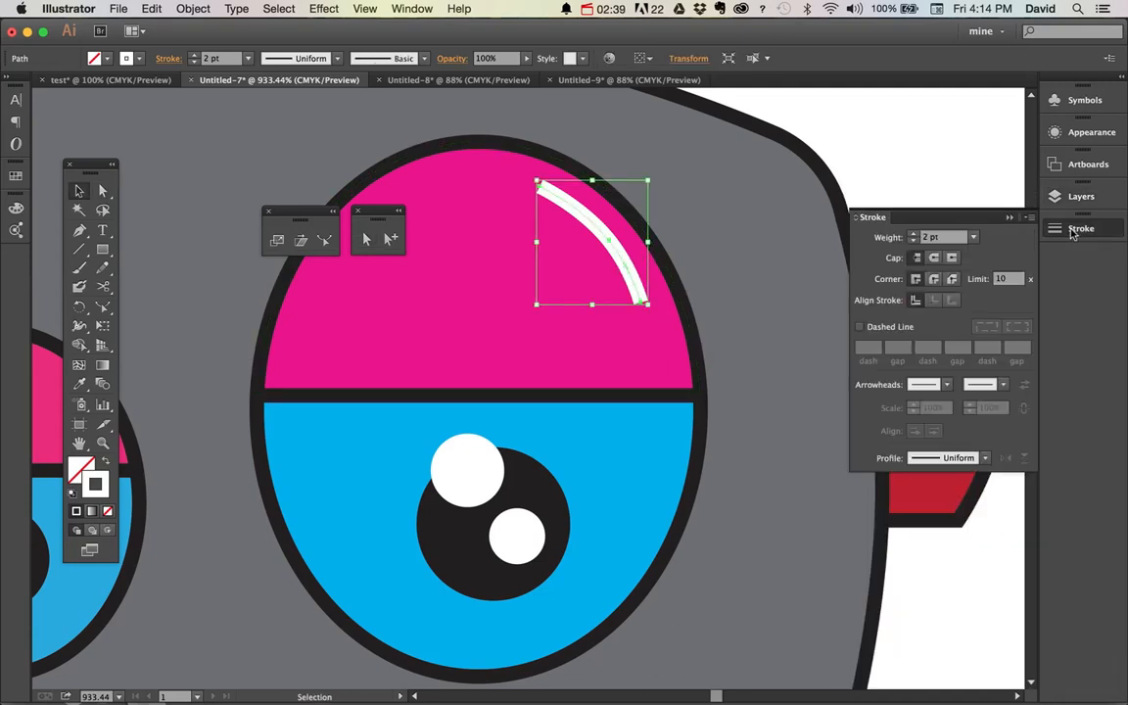
{"action": "left_click", "coordinate": [935, 259]}
{"action": "left_click", "coordinate": [792, 150]}
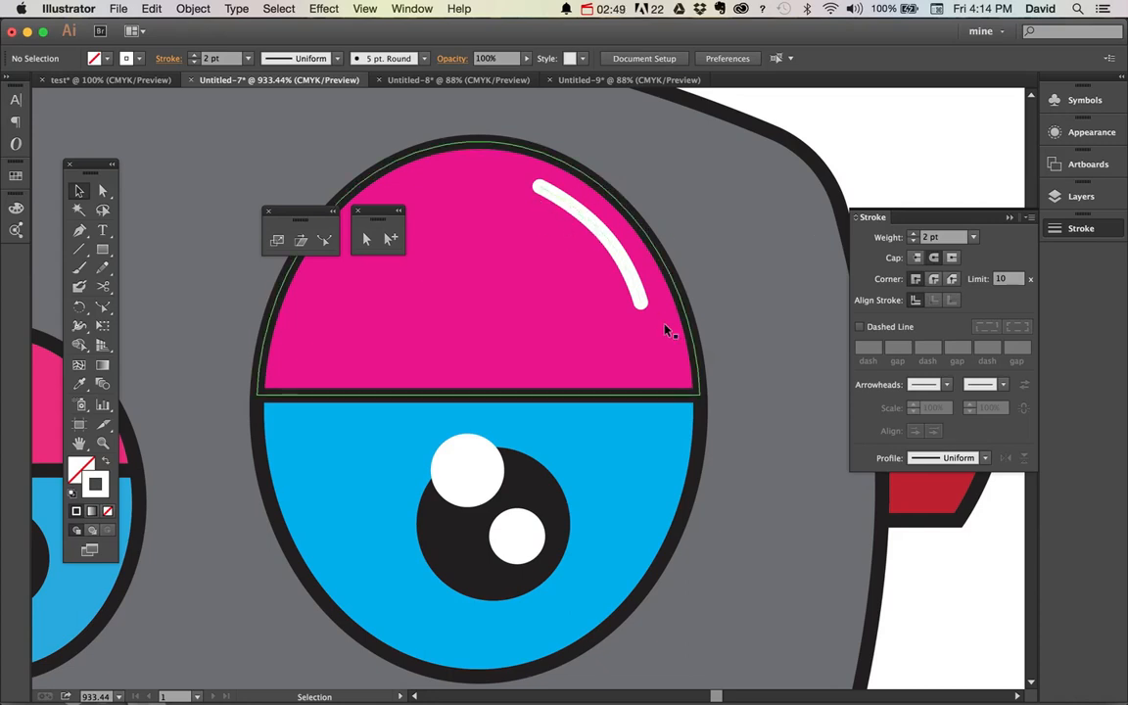
Draw a small circle just below the highlight curve's lower end, with a white fill and no stroke, and deselect it
{"action": "key", "text": "l"}
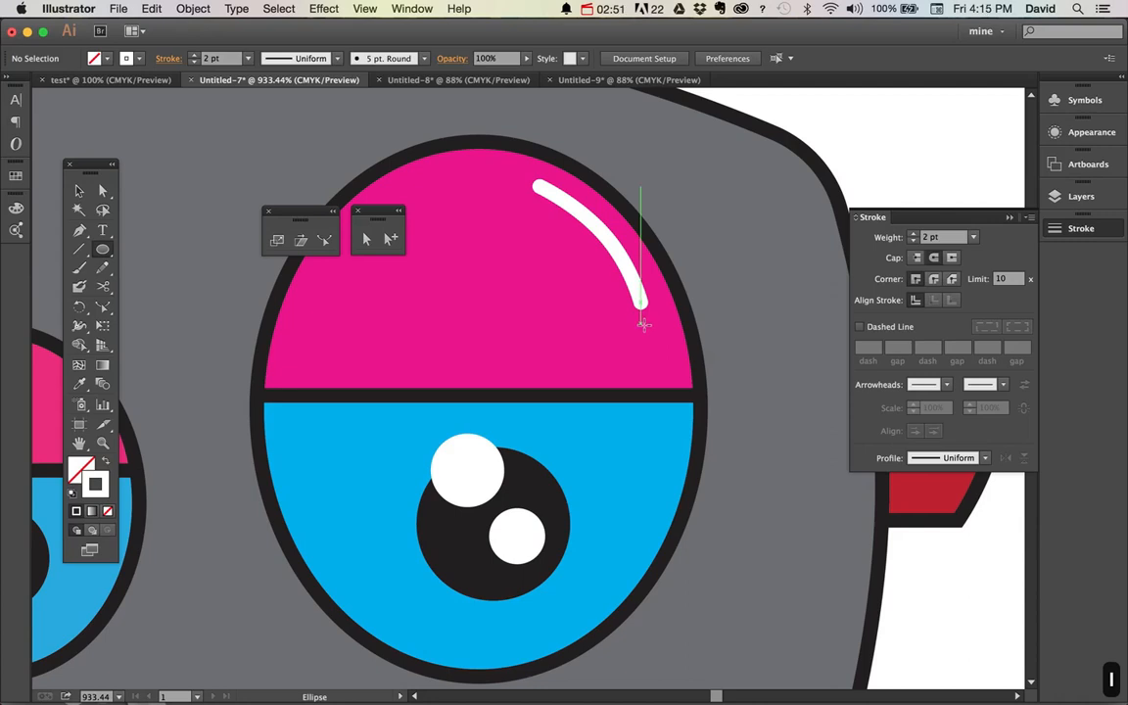
{"action": "mouse_move", "coordinate": [644, 325]}
{"action": "left_mouse_down"}
{"action": "mouse_move", "coordinate": [666, 349]}
{"action": "mouse_move", "coordinate": [649, 325]}
{"action": "left_mouse_up"}
{"action": "key", "text": "super+z"}
{"action": "key", "text": "shift+x"}
{"action": "key", "text": "super+shift+a"}
{"action": "key", "text": "v"}
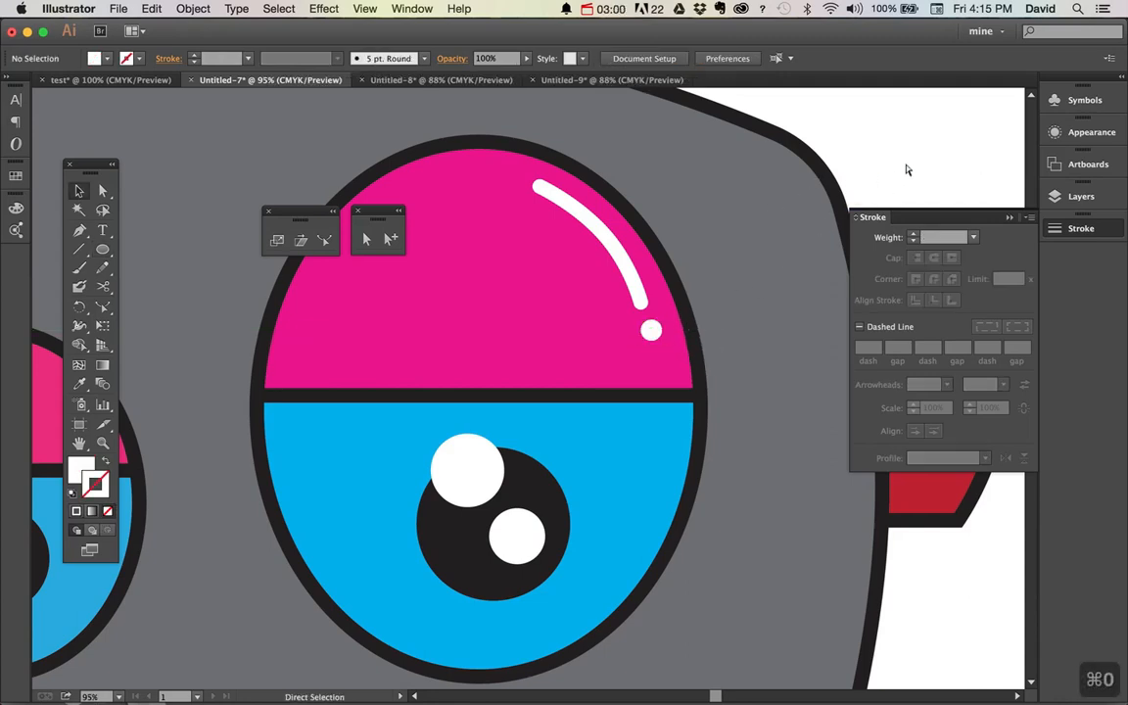
Duplicate the smaller eye's pink lid shape onto the blank area outside the head and remove the copy's fill
{"action": "key", "text": "super+0"}
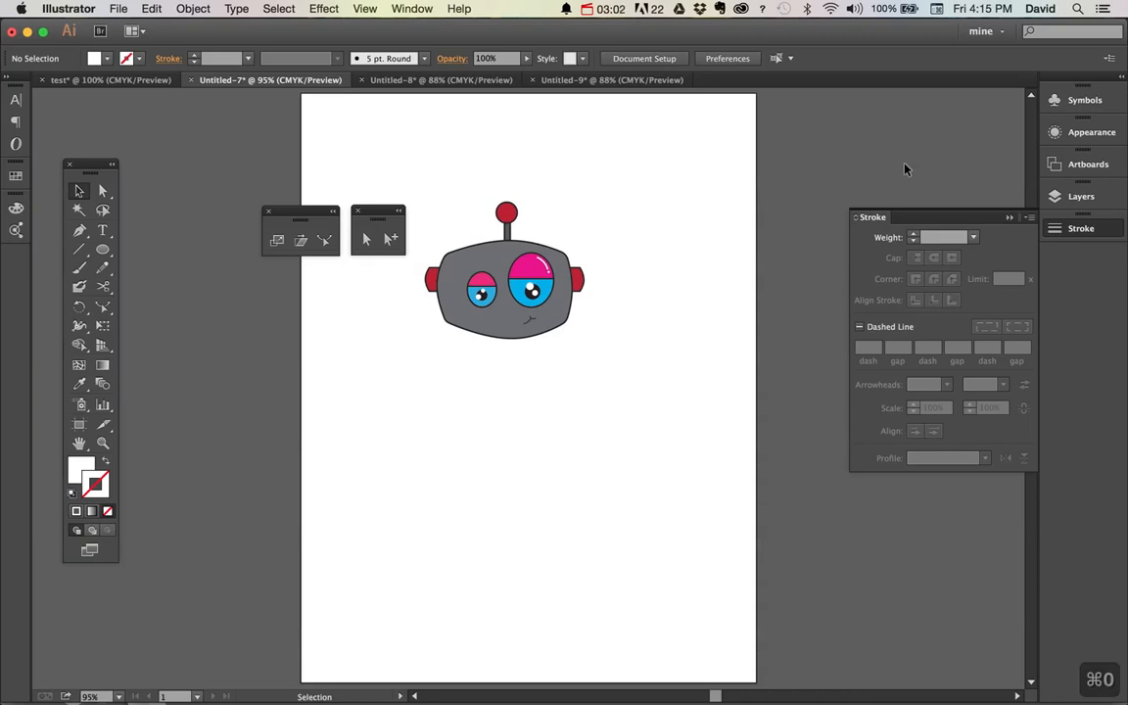
{"action": "key", "text": "super+space"}
{"action": "left_click_drag", "start_coordinate": [639, 194], "coordinate": [368, 389]}
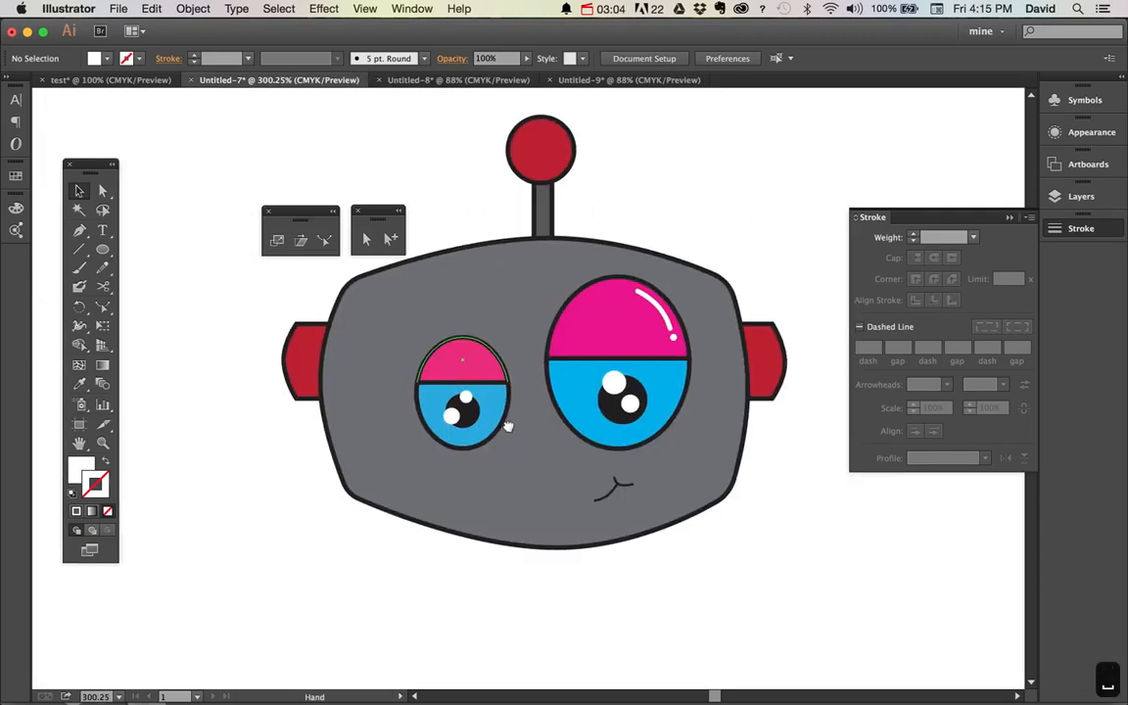
{"action": "scroll", "coordinate": [600, 409], "scroll_direction": "up", "scroll_amount": 3}
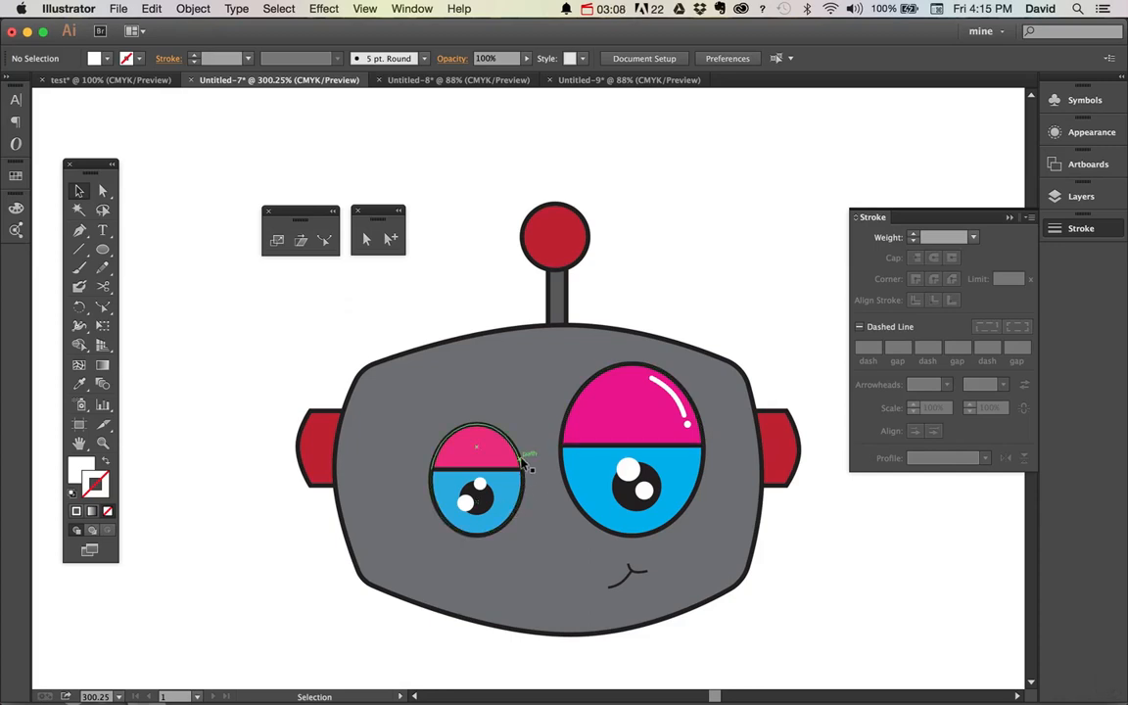
{"action": "left_click_drag", "start_coordinate": [523, 462], "coordinate": [292, 335]}
{"action": "key", "text": "super+space"}
{"action": "left_click_drag", "start_coordinate": [169, 279], "coordinate": [323, 396]}
{"action": "key", "text": "x"}
{"action": "key", "text": "slash"}
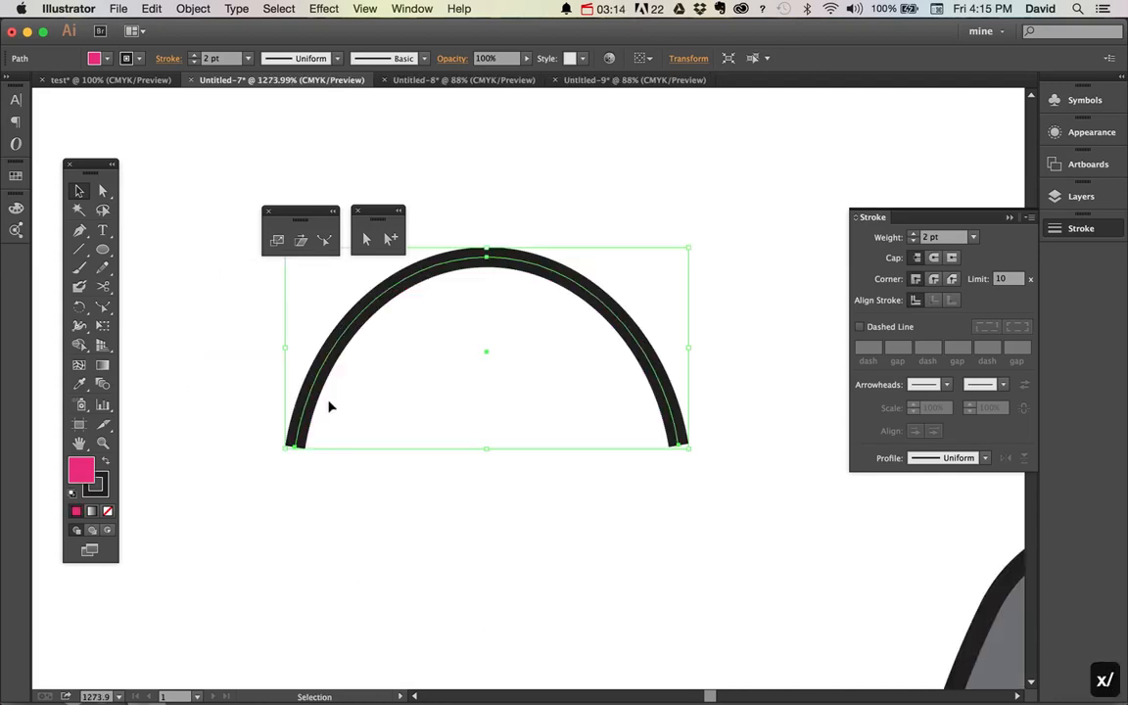
Cut the copied arc at two points on its right side with the Scissors tool and pull the middle segment away
{"action": "left_click_drag", "start_coordinate": [665, 236], "coordinate": [541, 367]}
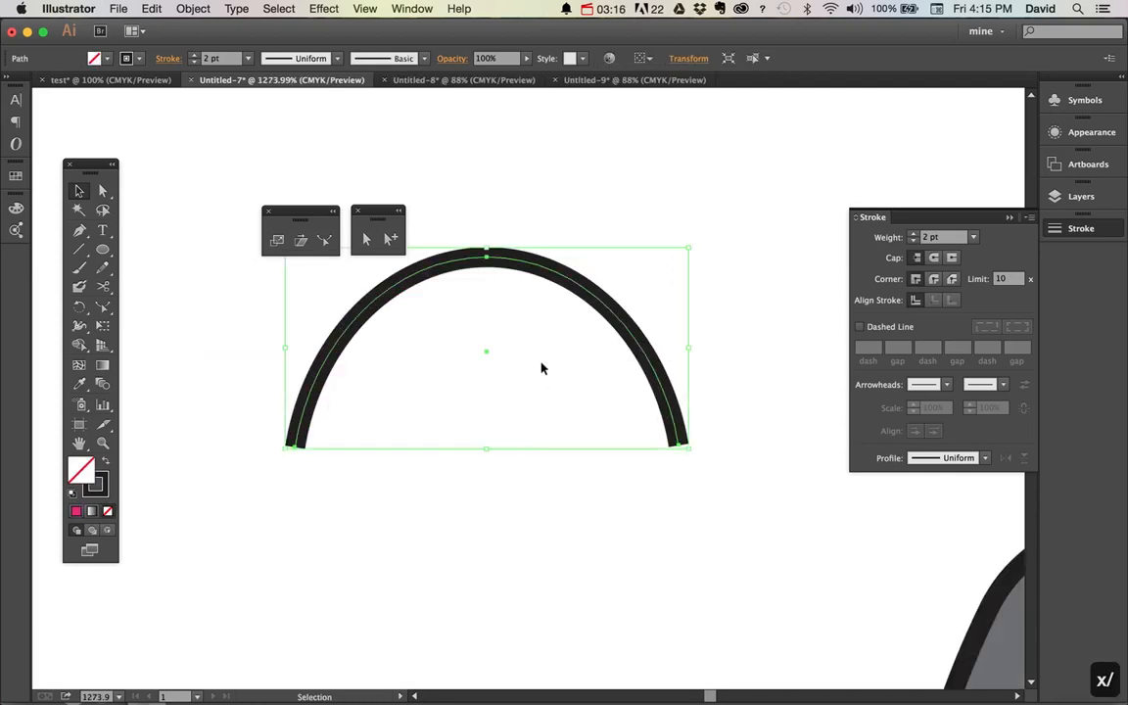
{"action": "key", "text": "c"}
{"action": "left_click", "coordinate": [665, 385]}
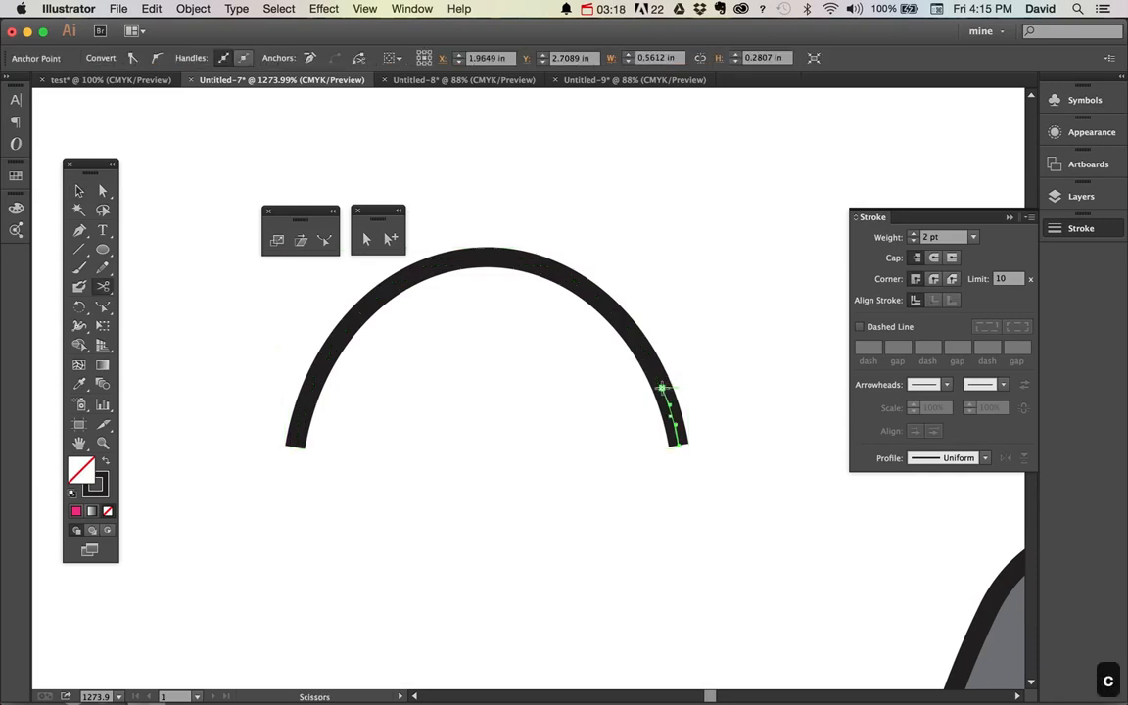
{"action": "left_click", "coordinate": [547, 272]}
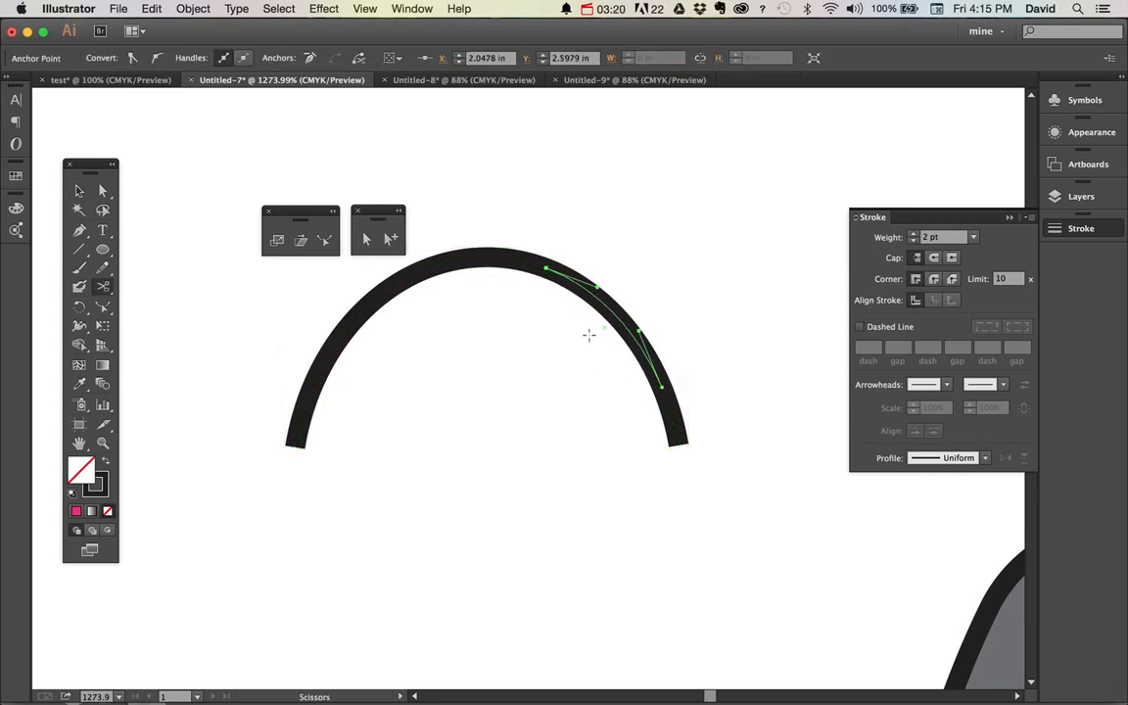
{"action": "key", "text": "v"}
{"action": "left_click_drag", "start_coordinate": [596, 314], "coordinate": [533, 474]}
Delete the short end piece and the long left piece of the cut arc, keeping only the curved segment
{"action": "left_click", "coordinate": [672, 414]}
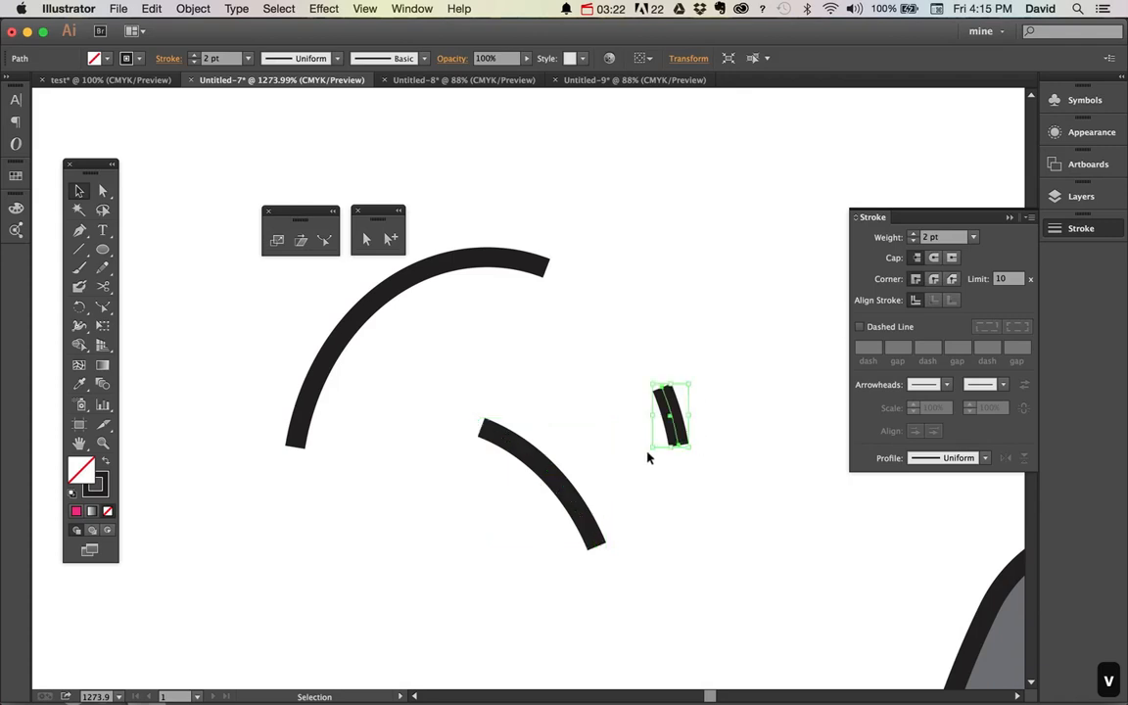
{"action": "left_click_drag", "start_coordinate": [527, 213], "coordinate": [455, 335]}
{"action": "key", "text": "BackSpace"}
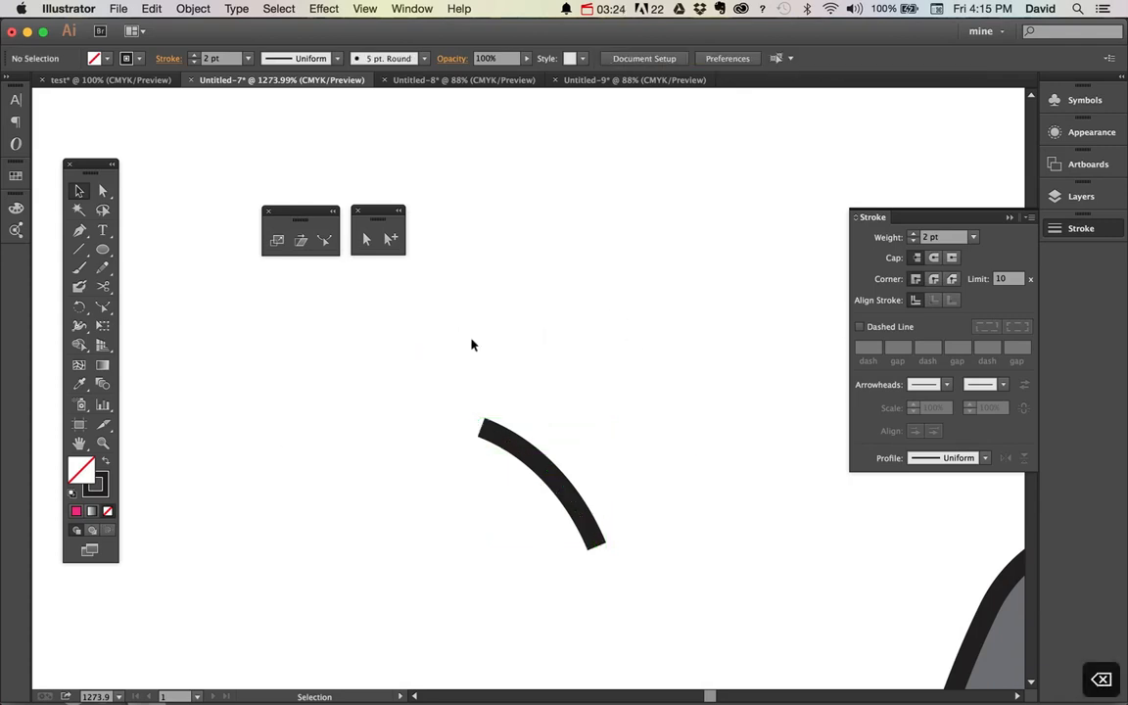
Move the curved segment onto the smaller eye's pink lid, following its upper right edge
{"action": "left_click_drag", "start_coordinate": [572, 512], "coordinate": [521, 413]}
{"action": "key", "text": "space"}
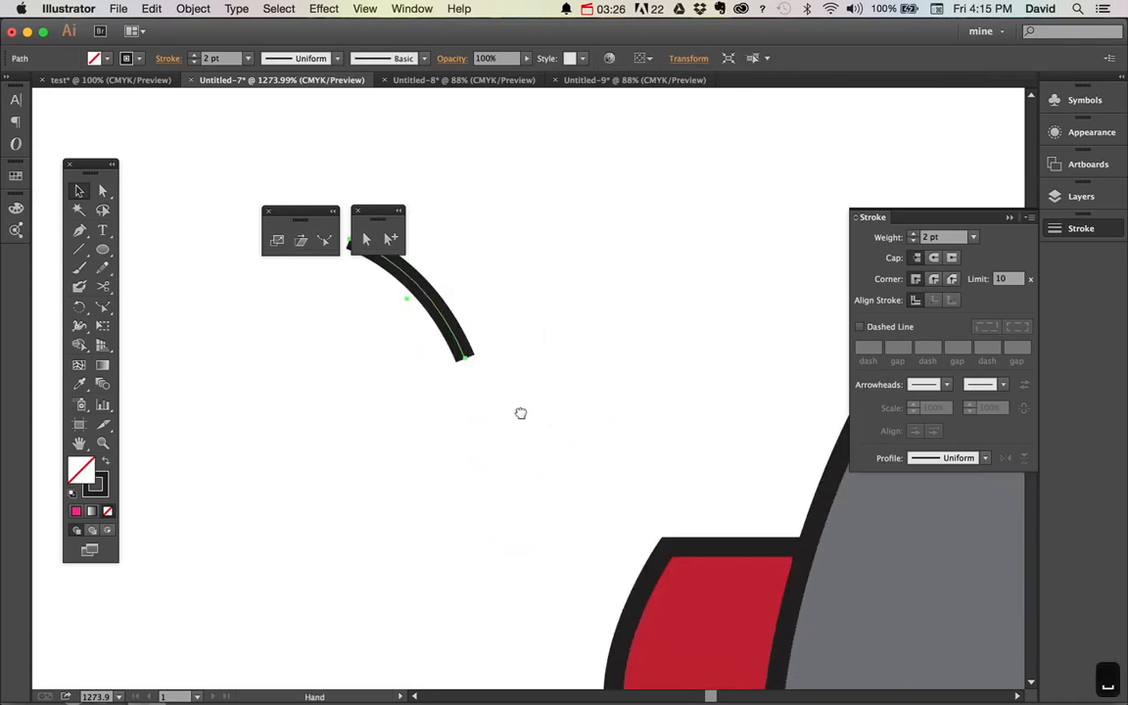
{"action": "left_click_drag", "start_coordinate": [434, 314], "coordinate": [353, 399]}
{"action": "key", "text": "space"}
{"action": "left_click_drag", "start_coordinate": [821, 477], "coordinate": [842, 490]}
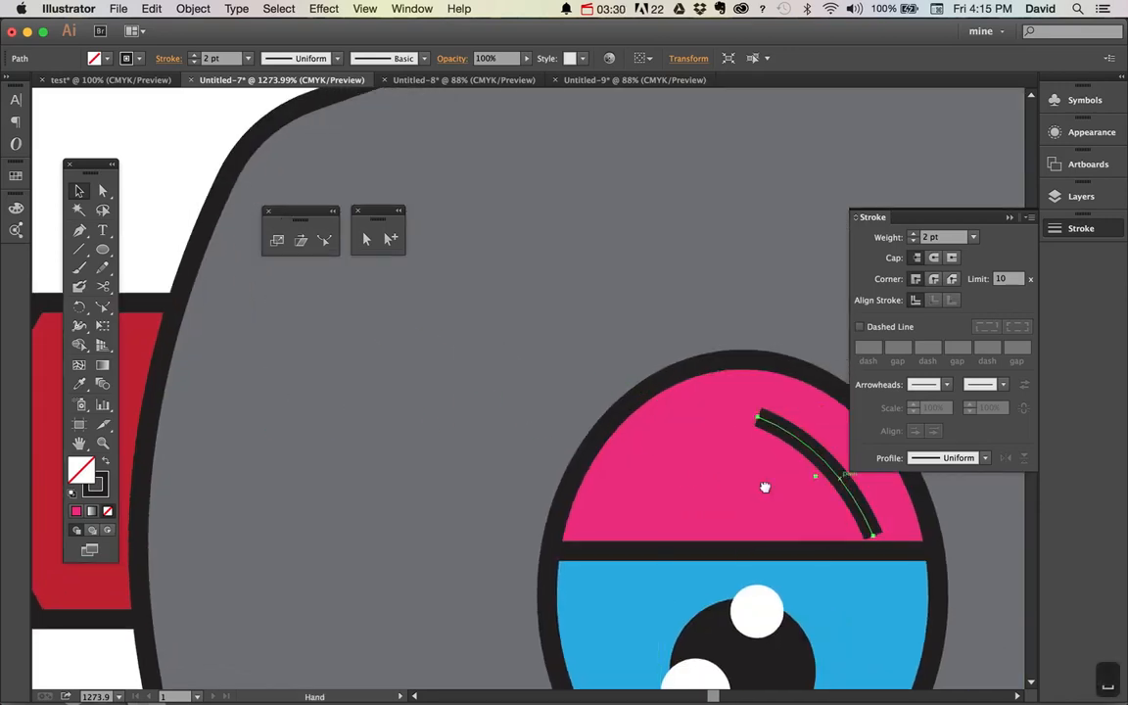
{"action": "scroll", "coordinate": [685, 461], "scroll_direction": "right", "scroll_amount": 5}
{"action": "left_click_drag", "start_coordinate": [586, 497], "coordinate": [619, 444]}
Give the segment on the smaller lid round caps, round corners and a white stroke, then deselect it without deleting any swatch
{"action": "left_click", "coordinate": [934, 258]}
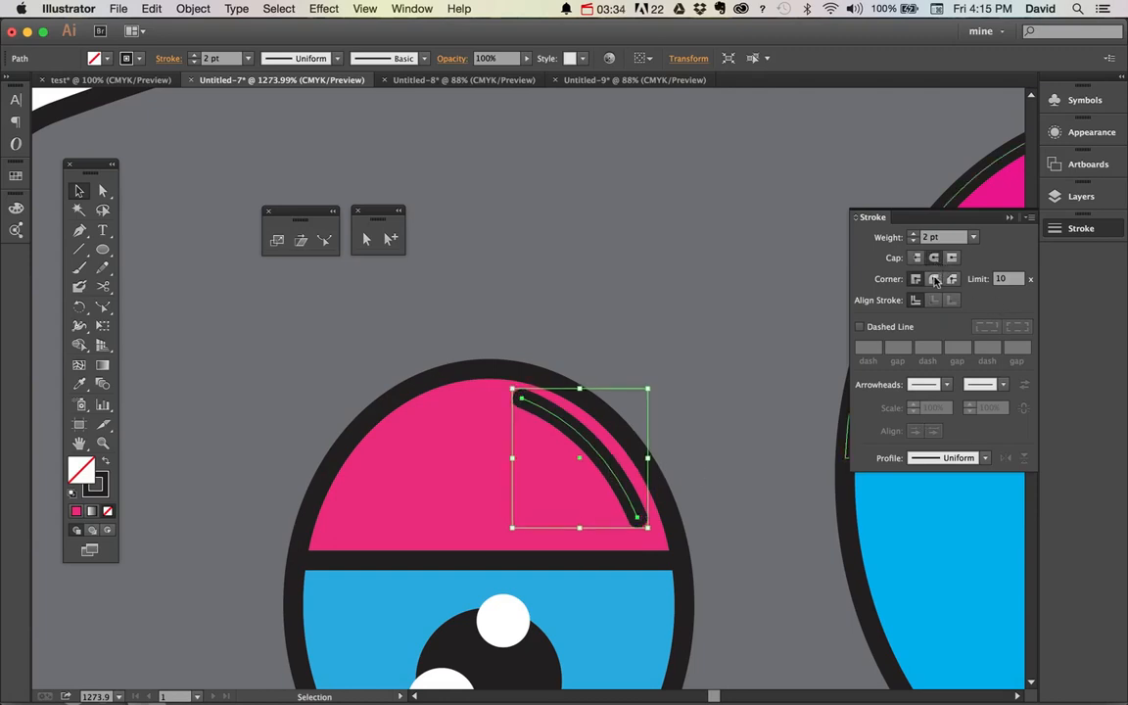
{"action": "left_click", "coordinate": [934, 279]}
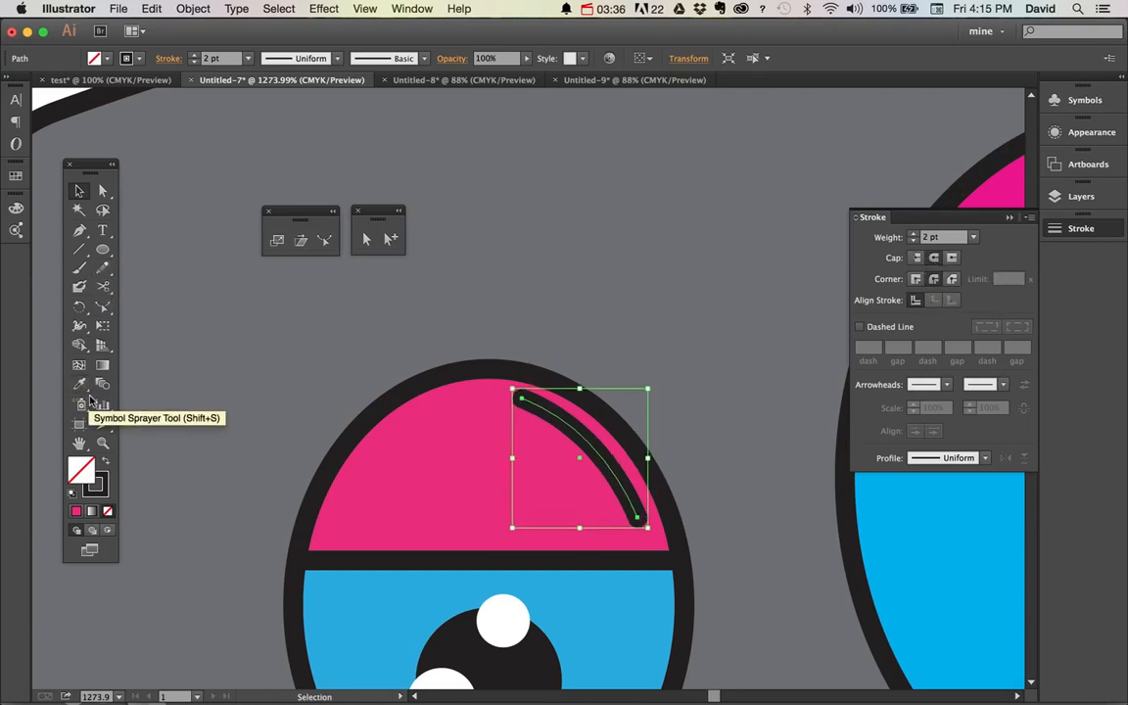
{"action": "key", "text": "x"}
{"action": "left_click", "coordinate": [16, 175]}
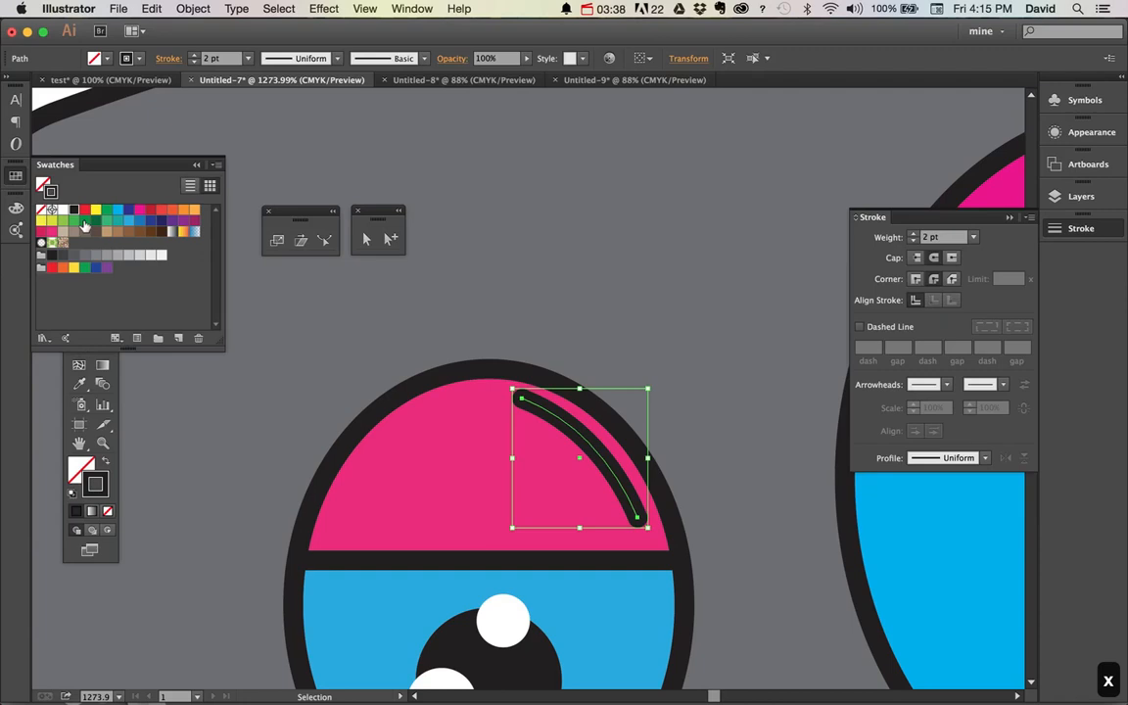
{"action": "left_click", "coordinate": [159, 255]}
{"action": "key", "text": "a"}
{"action": "key", "text": "BackSpace"}
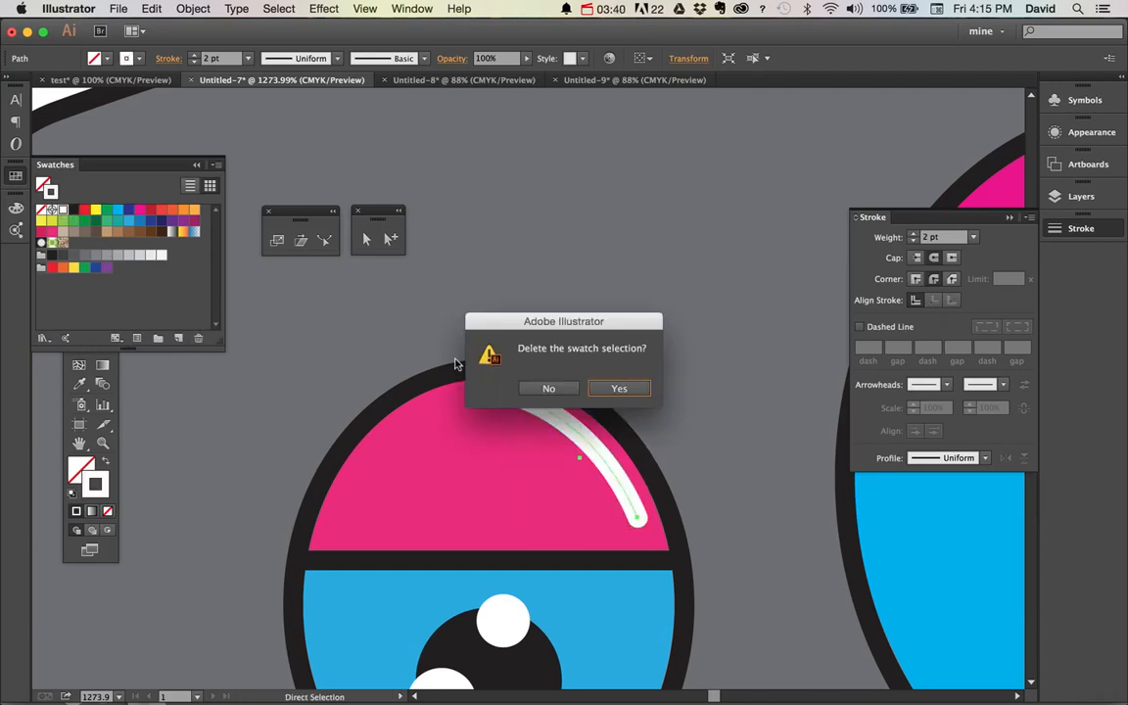
{"action": "key", "text": "Escape"}
{"action": "left_click", "coordinate": [651, 345], "text": "super"}
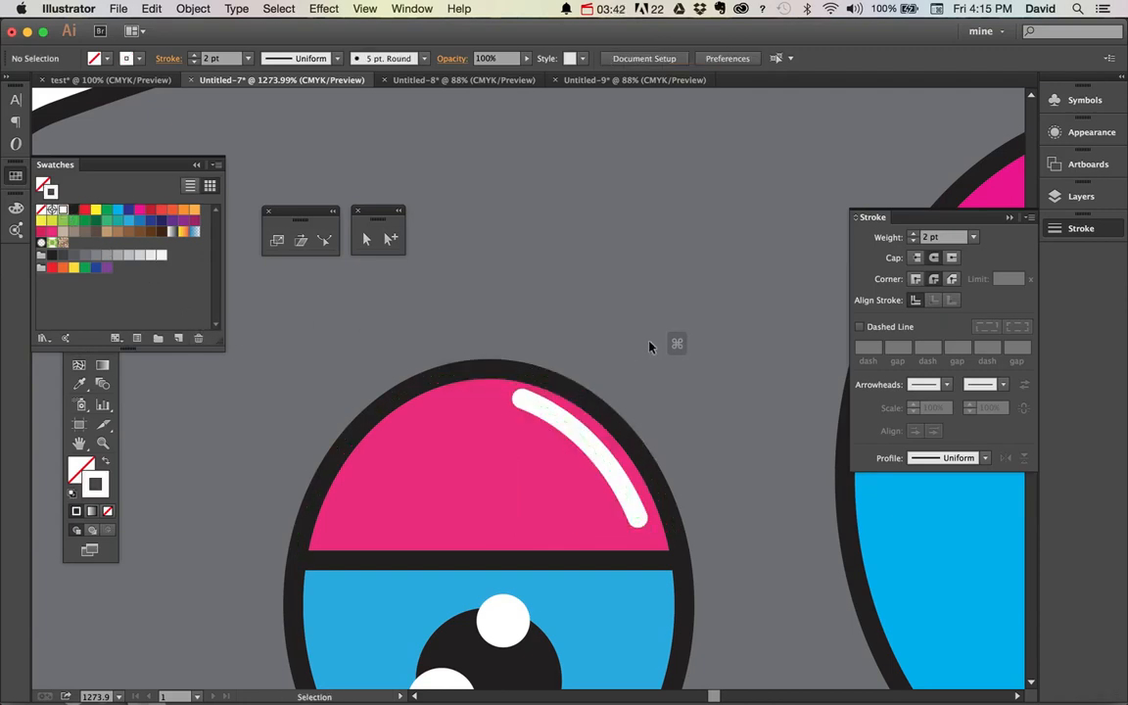
{"action": "key", "text": "v"}
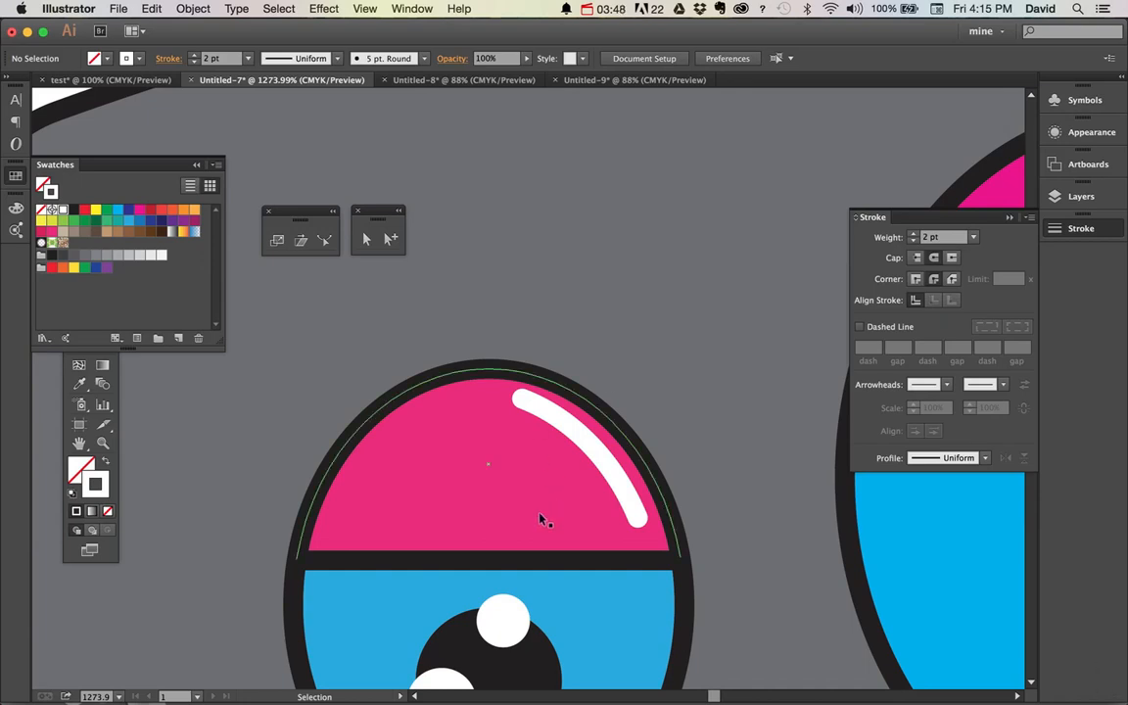
Zoom out to examine both eyelid highlights and the whole robot head on the artboard
{"action": "key", "text": "super+minus"}
{"action": "key", "text": "super+minus"}
{"action": "key", "text": "super+minus"}
{"action": "key", "text": "super+minus"}
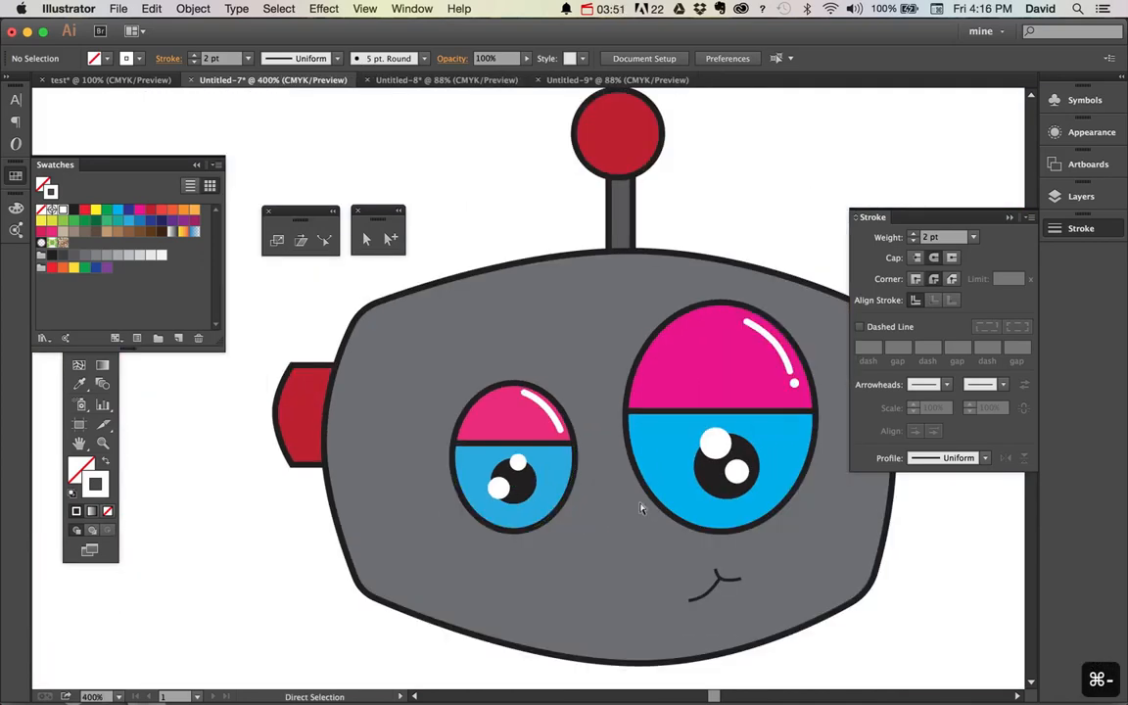
{"action": "left_click", "coordinate": [492, 234], "text": "super"}
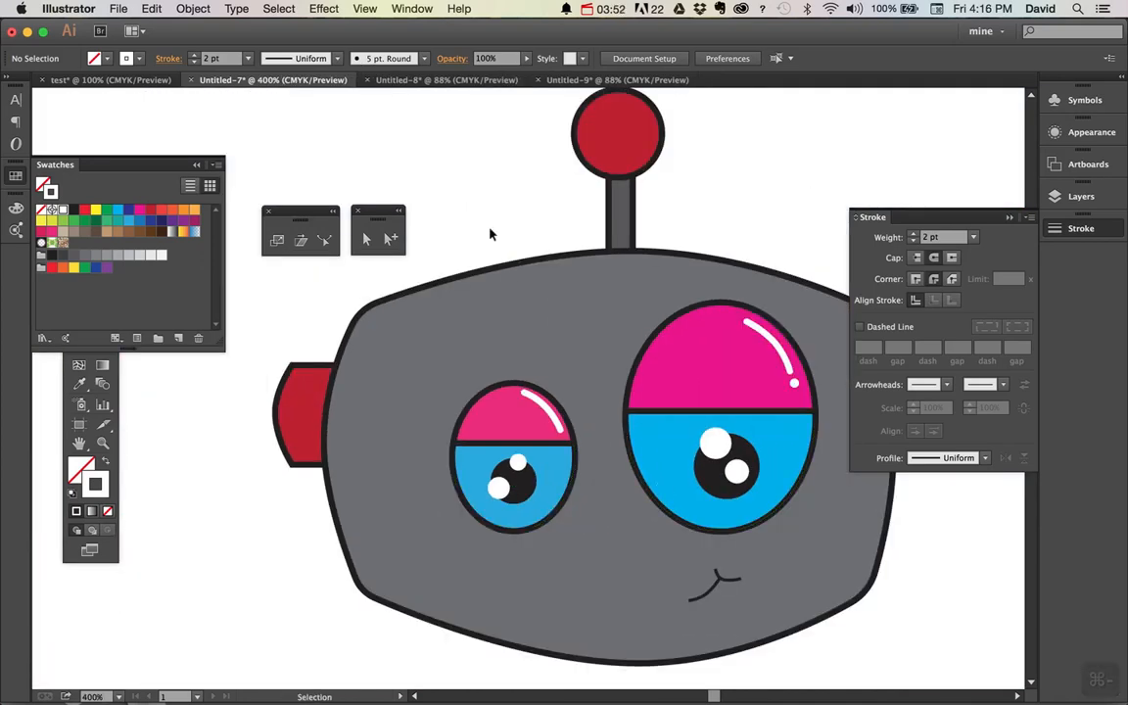
{"action": "key", "text": "super+0"}
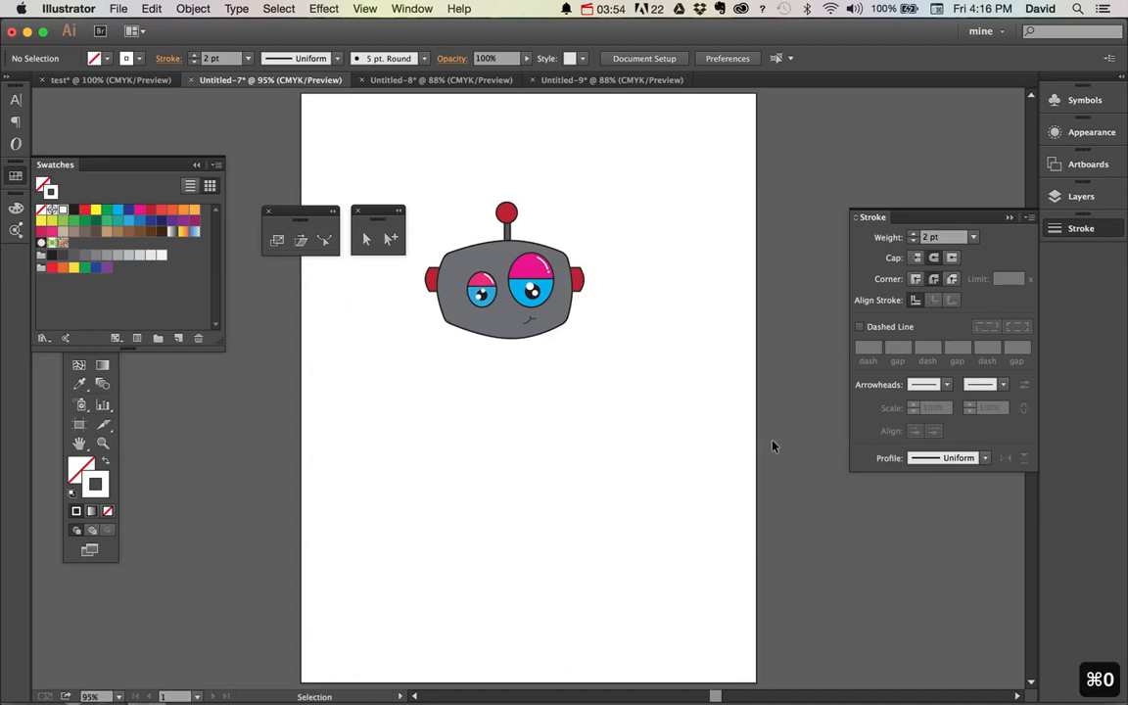